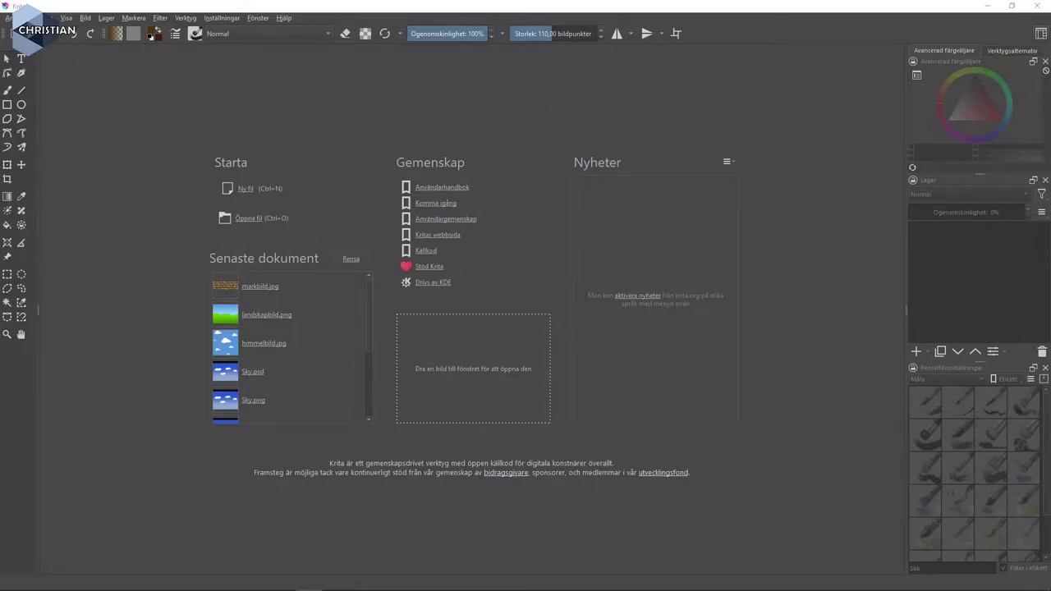
Create a new transparent 500×100 px document at 300 pixels per inch
{"action": "left_click", "coordinate": [10, 17]}
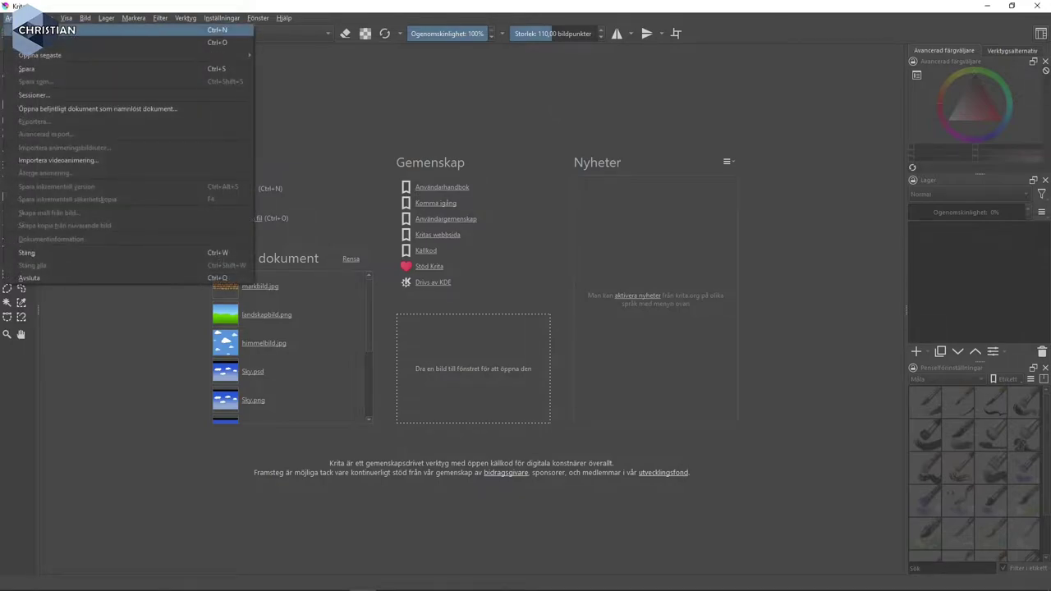
{"action": "left_click", "coordinate": [11, 30]}
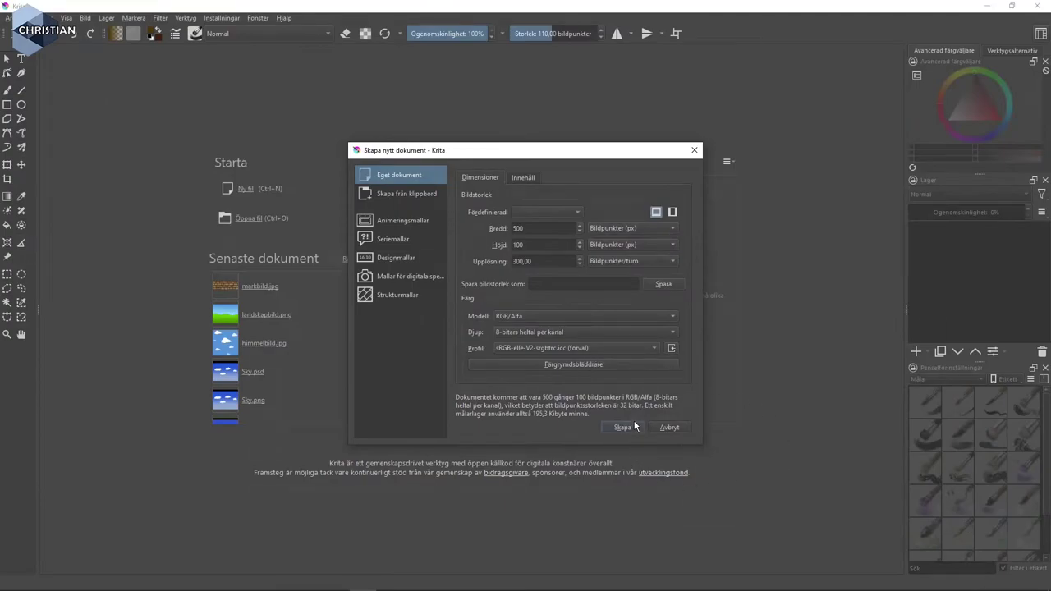
{"action": "left_click", "coordinate": [622, 428]}
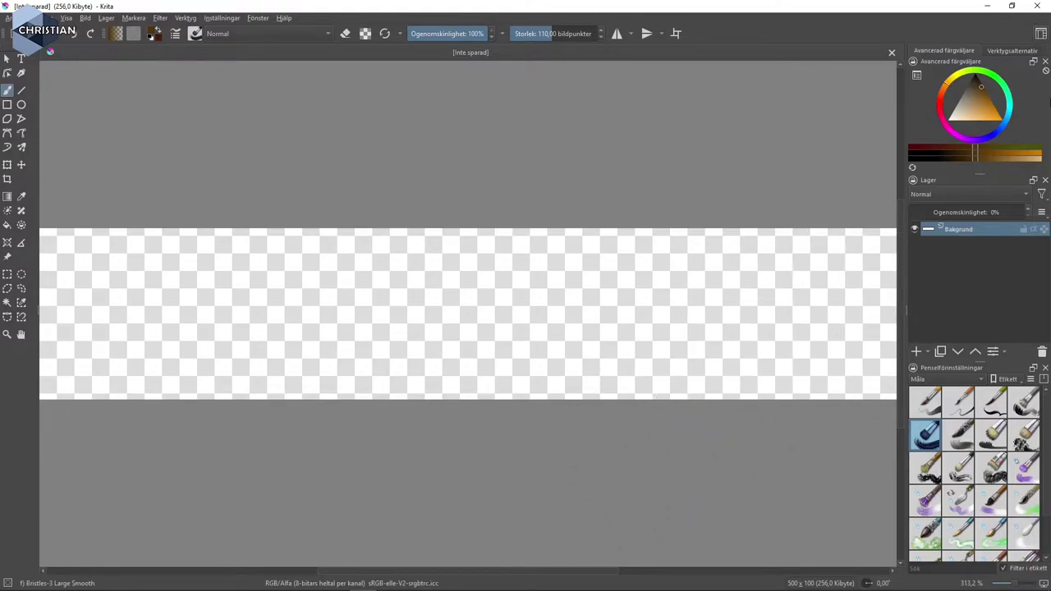
Switch to the Big_Paint_2 workspace and expand the toolbox so every tool row shows
{"action": "left_click", "coordinate": [1040, 36]}
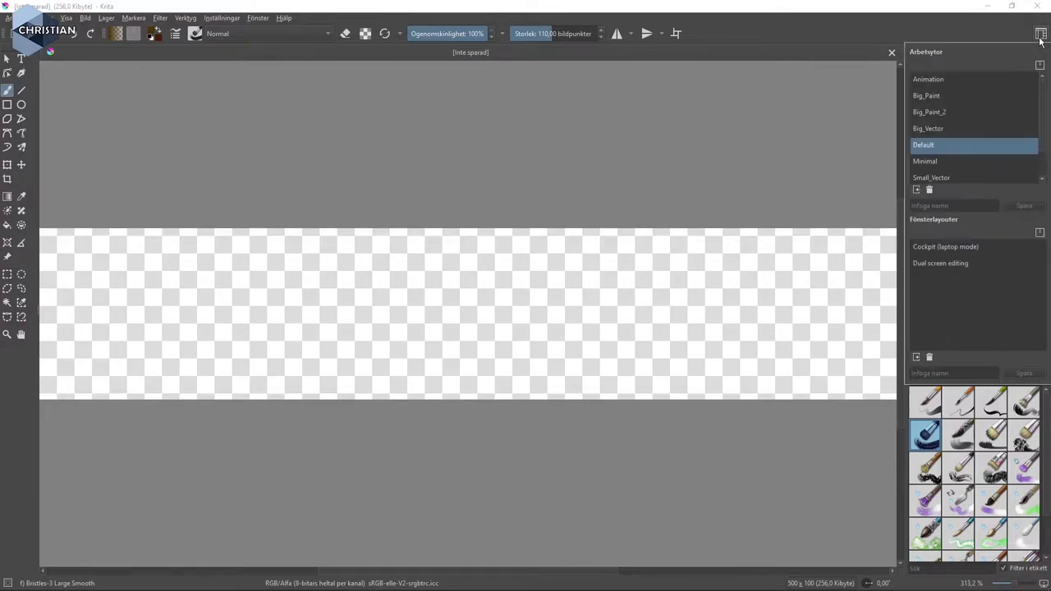
{"action": "left_click", "coordinate": [949, 112]}
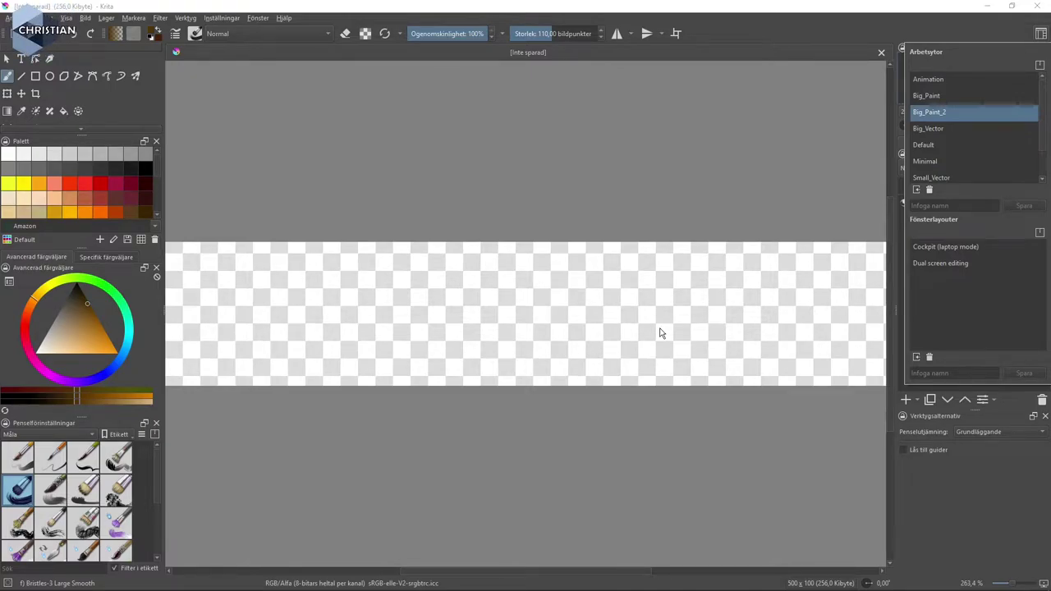
{"action": "mouse_move", "coordinate": [353, 284]}
{"action": "left_mouse_down"}
{"action": "mouse_move", "coordinate": [427, 353]}
{"action": "mouse_move", "coordinate": [369, 345]}
{"action": "mouse_move", "coordinate": [452, 289]}
{"action": "left_mouse_up"}
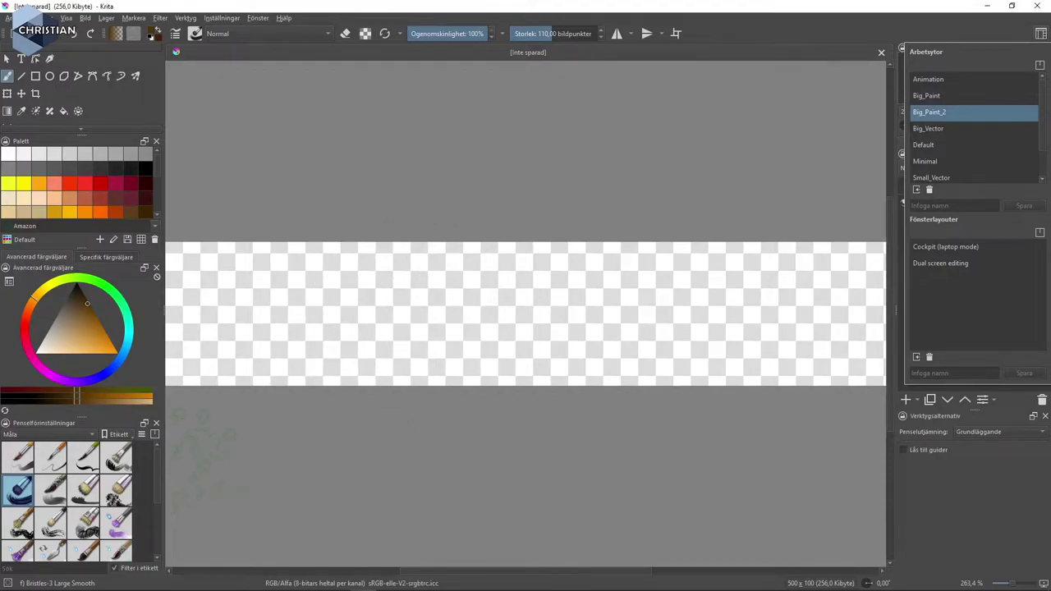
{"action": "left_click", "coordinate": [366, 587]}
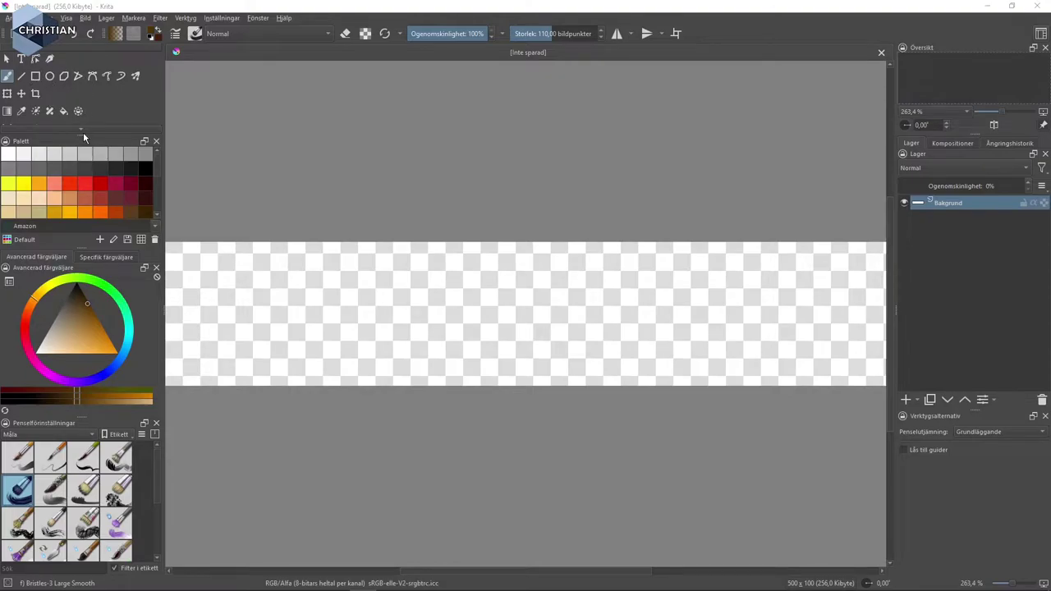
{"action": "left_click_drag", "start_coordinate": [83, 134], "coordinate": [82, 183]}
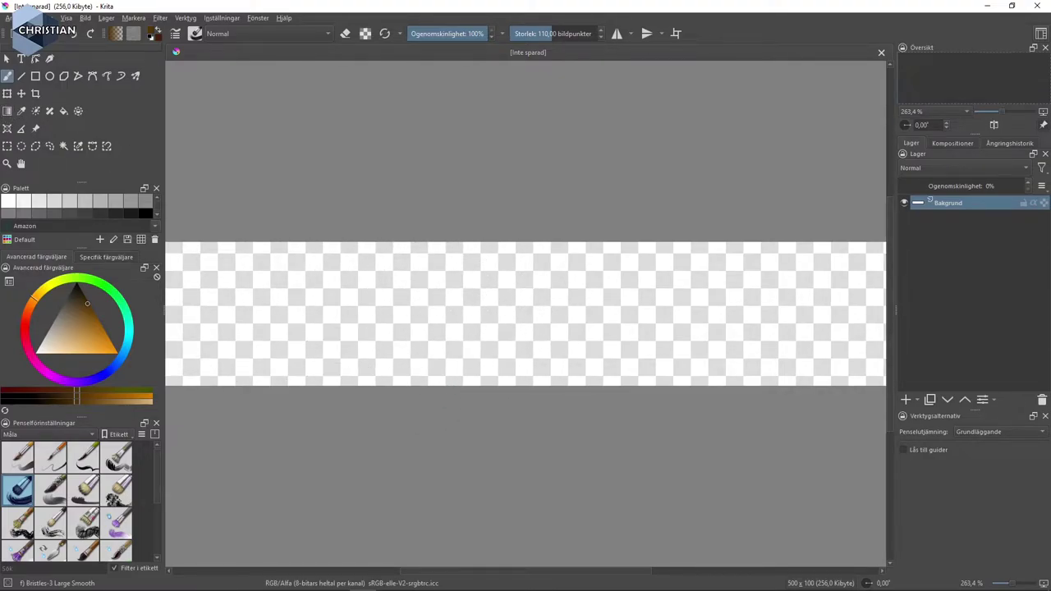
Show all brush presets (Alla) and leave only horizontal mirror painting switched on
{"action": "left_click", "coordinate": [51, 434]}
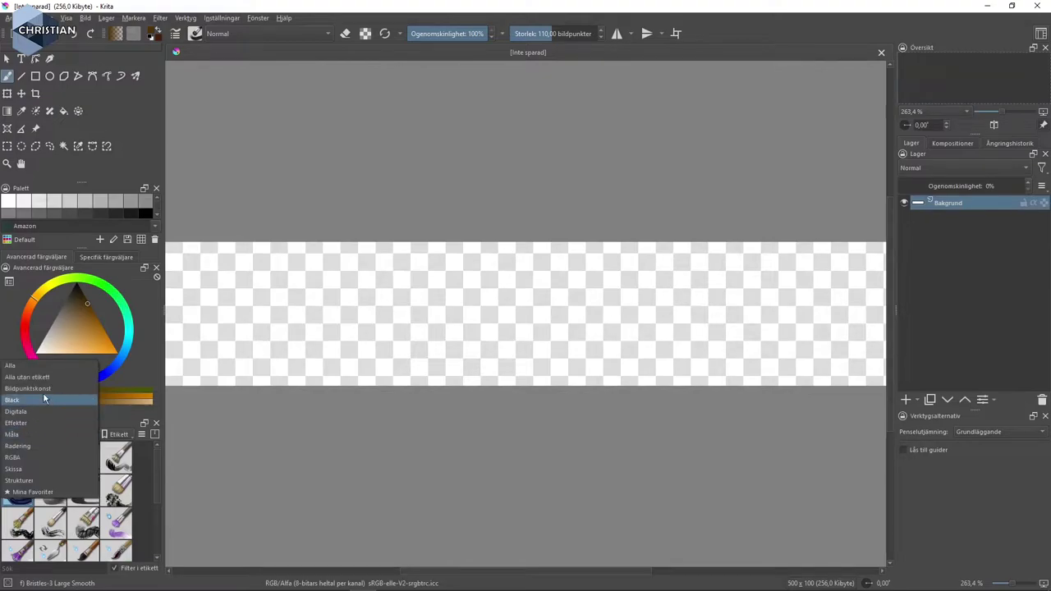
{"action": "left_click", "coordinate": [39, 363]}
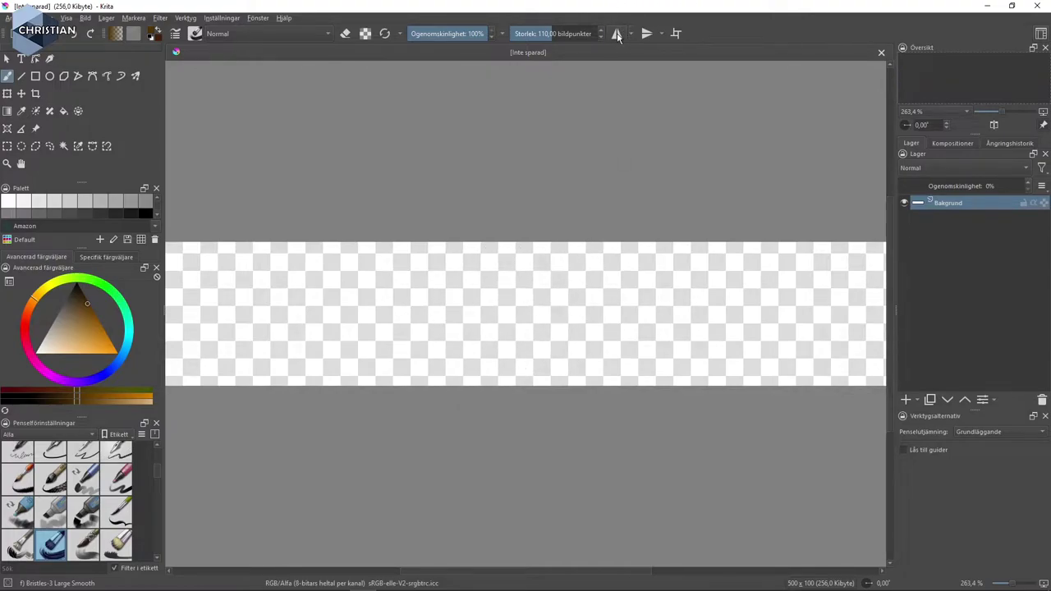
{"action": "left_click", "coordinate": [617, 33]}
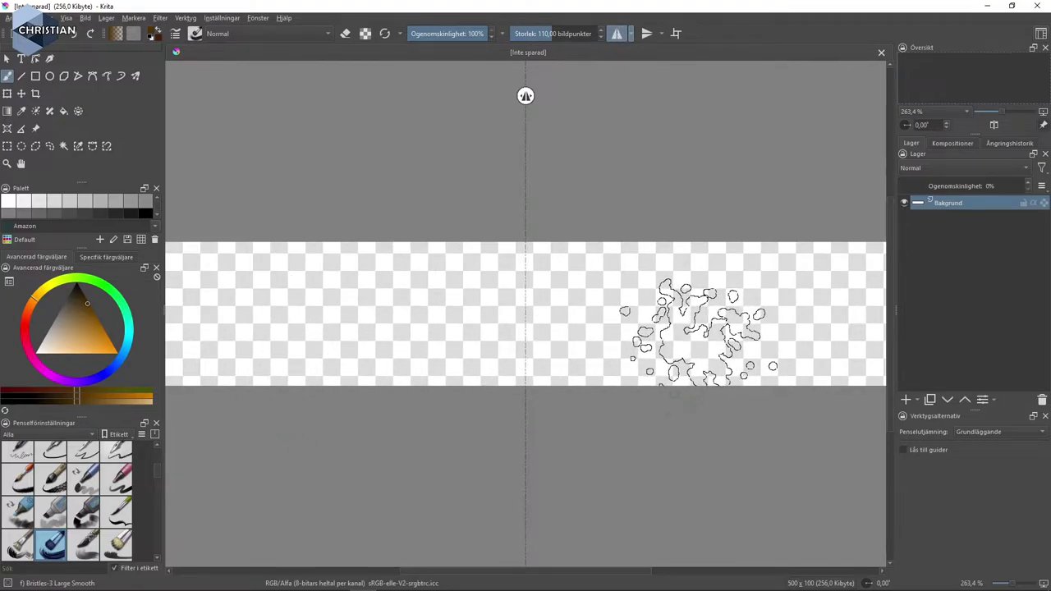
{"action": "left_click", "coordinate": [616, 36]}
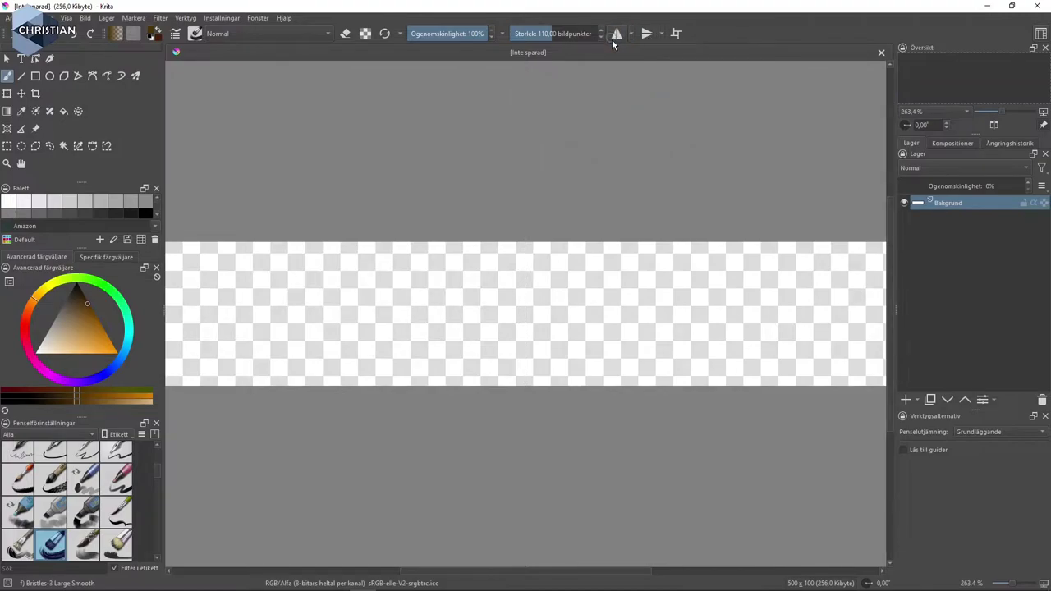
{"action": "left_click", "coordinate": [647, 35]}
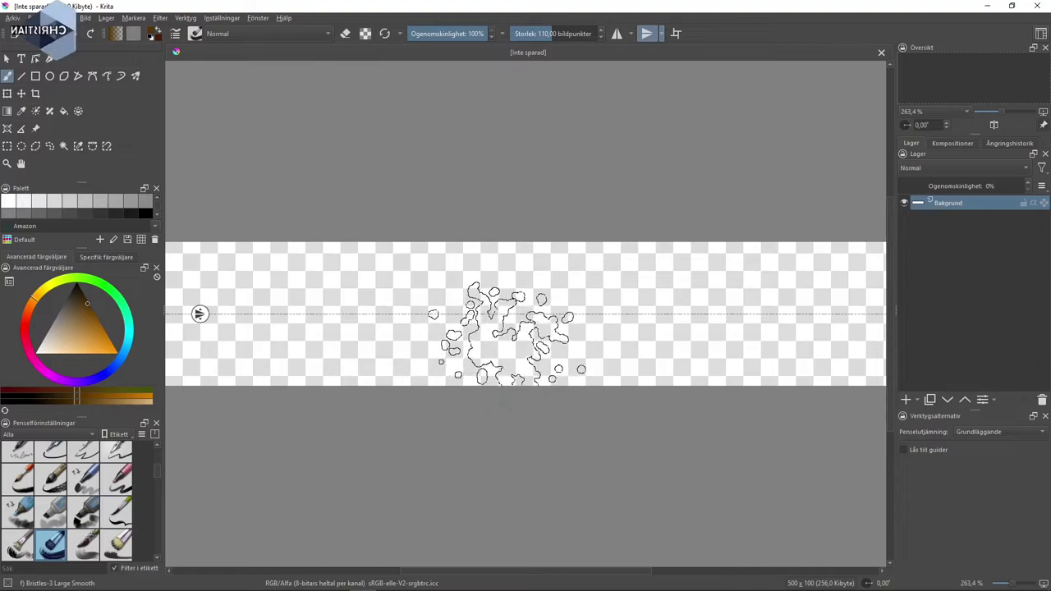
{"action": "left_click", "coordinate": [646, 34]}
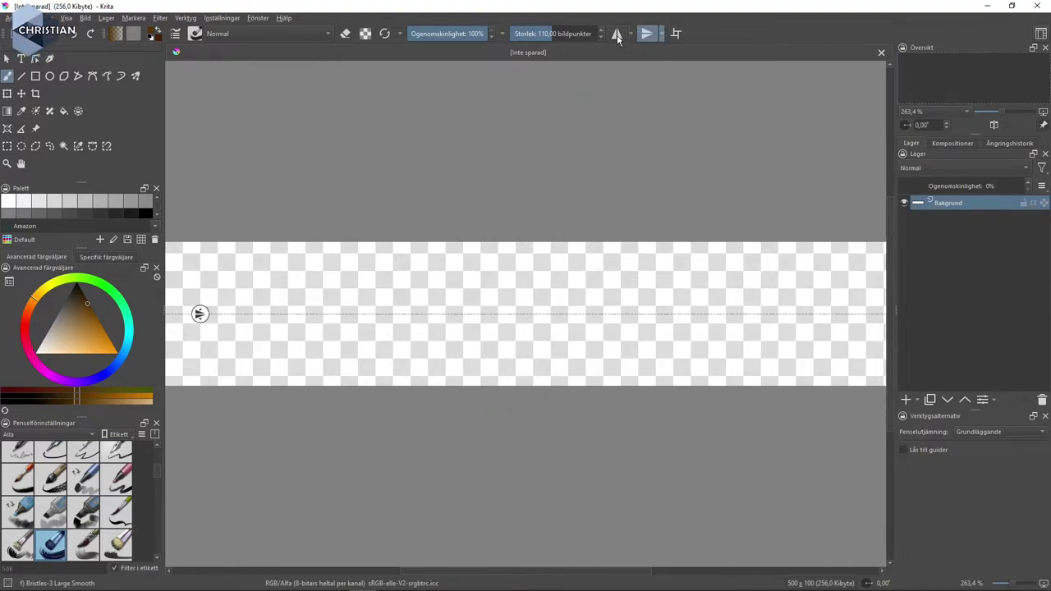
{"action": "left_click", "coordinate": [618, 36]}
{"action": "left_click", "coordinate": [645, 37]}
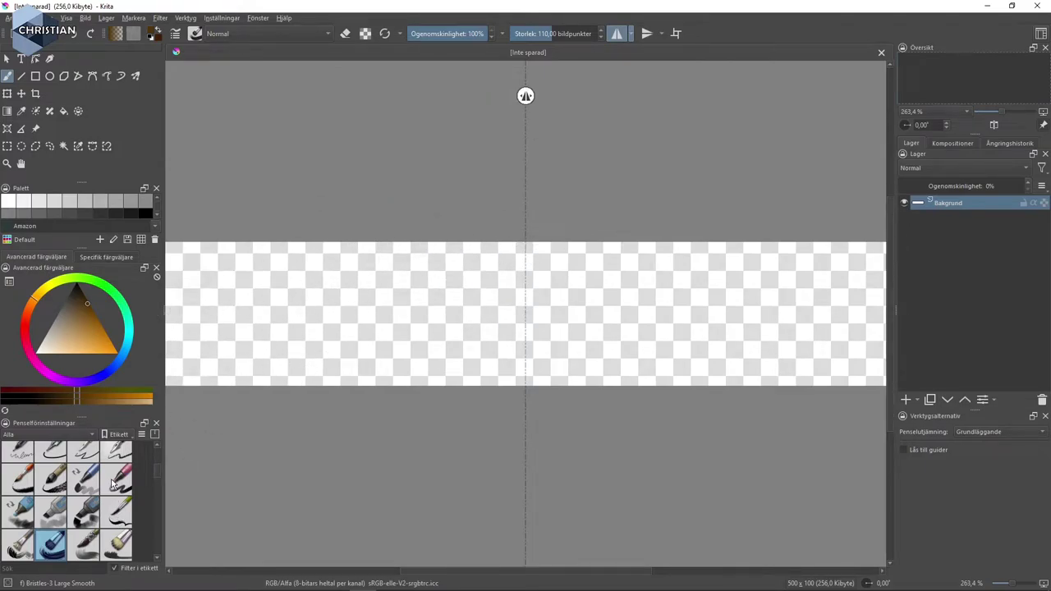
{"action": "scroll", "coordinate": [159, 460], "scroll_direction": "up", "scroll_amount": 3}
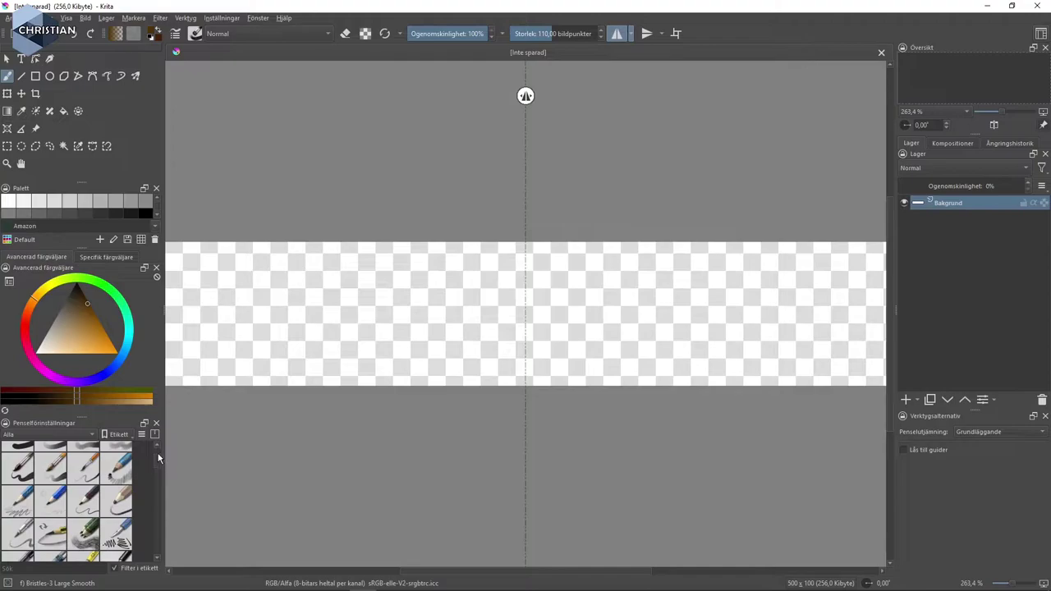
{"action": "scroll", "coordinate": [161, 456], "scroll_direction": "up", "scroll_amount": 3}
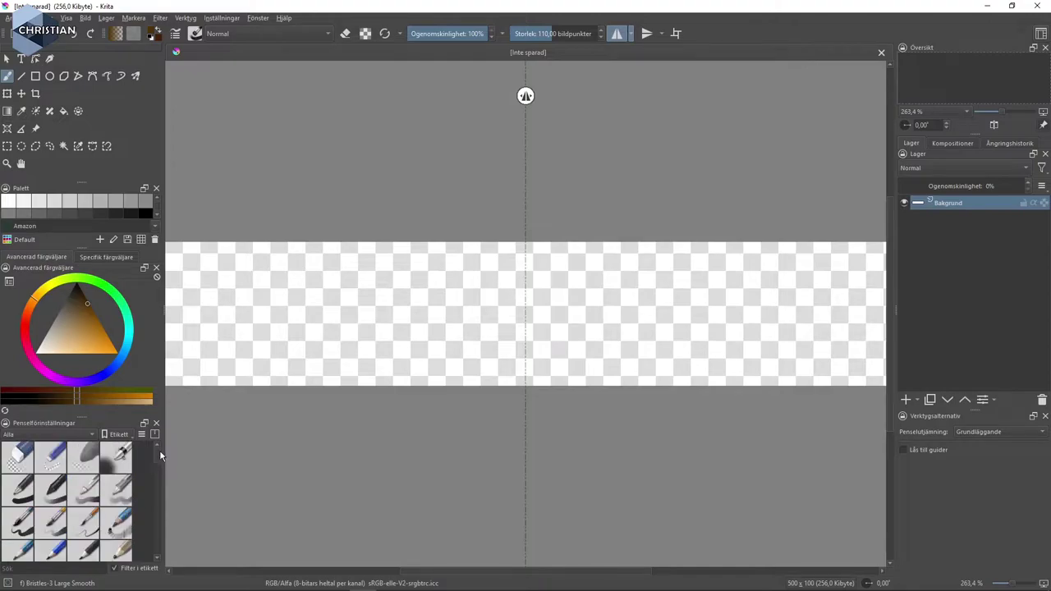
Select the Basic-1 brush preset and set its size to 20 px
{"action": "left_click", "coordinate": [29, 495]}
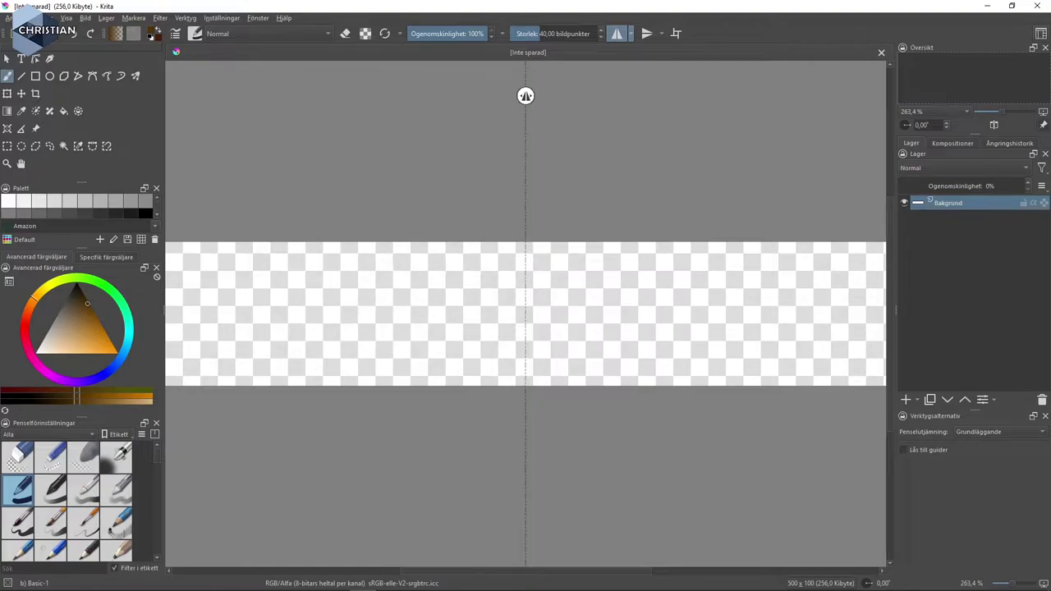
{"action": "left_click_drag", "start_coordinate": [542, 34], "coordinate": [523, 36]}
{"action": "left_click_drag", "start_coordinate": [523, 33], "coordinate": [530, 34]}
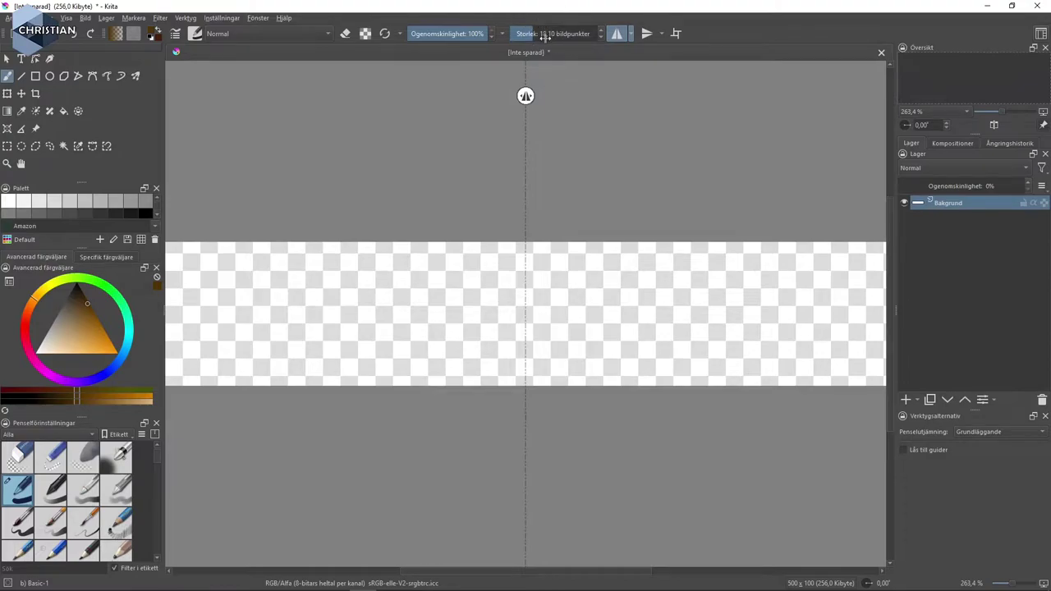
{"action": "left_click_drag", "start_coordinate": [545, 38], "coordinate": [547, 36]}
{"action": "left_click", "coordinate": [544, 42]}
{"action": "type", "text": "2"}
{"action": "key", "text": "Return"}
{"action": "key", "text": "Return"}
{"action": "mouse_move", "coordinate": [288, 369]}
{"action": "left_mouse_down"}
{"action": "mouse_move", "coordinate": [378, 353]}
{"action": "mouse_move", "coordinate": [375, 364]}
{"action": "mouse_move", "coordinate": [391, 301]}
{"action": "mouse_move", "coordinate": [460, 317]}
{"action": "left_mouse_up"}
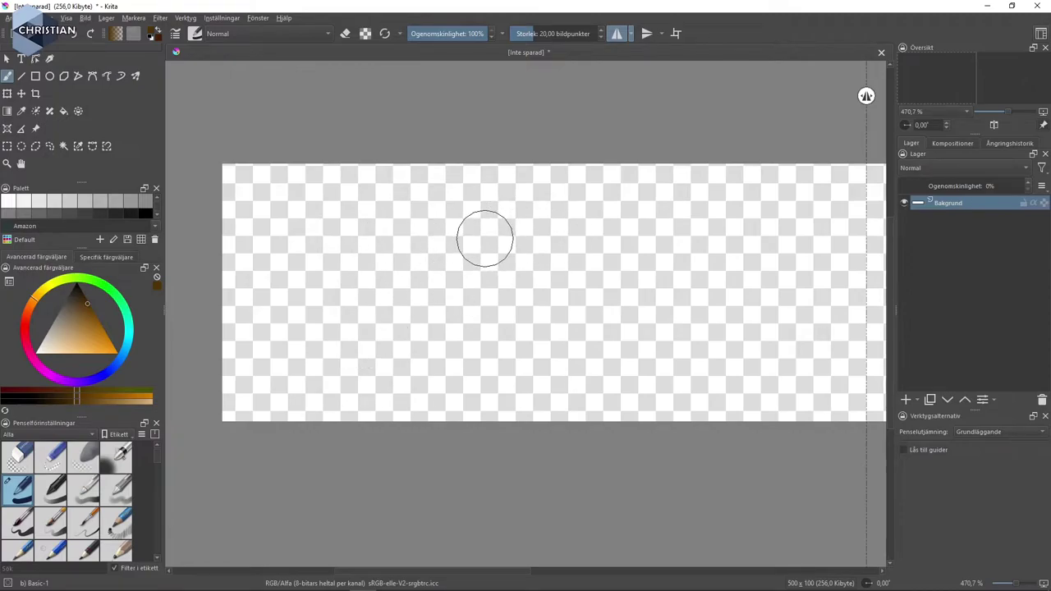
Pick a dark brown shade in the colour selector
{"action": "left_click", "coordinate": [55, 401]}
{"action": "left_click", "coordinate": [46, 403]}
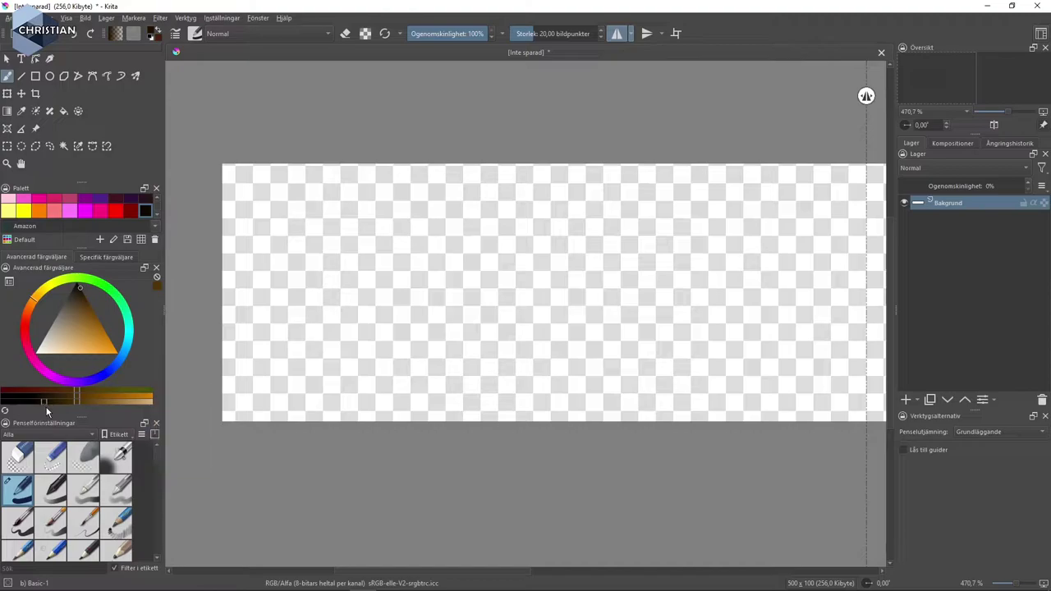
{"action": "left_click", "coordinate": [52, 403]}
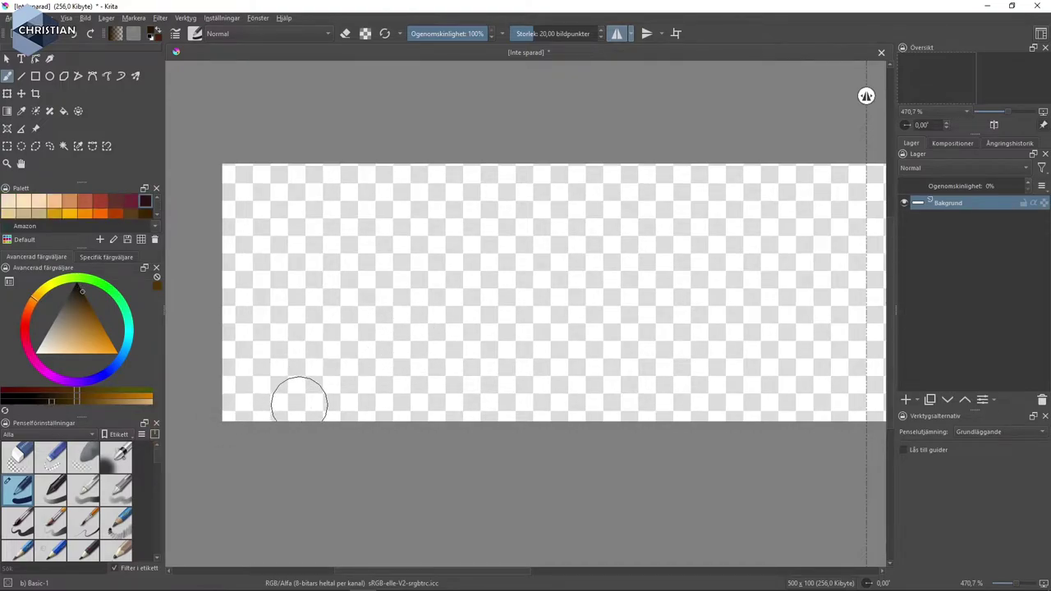
{"action": "left_click_drag", "start_coordinate": [293, 399], "coordinate": [394, 227]}
Add a new paint layer above Bakgrund and name it brun
{"action": "left_click", "coordinate": [907, 401]}
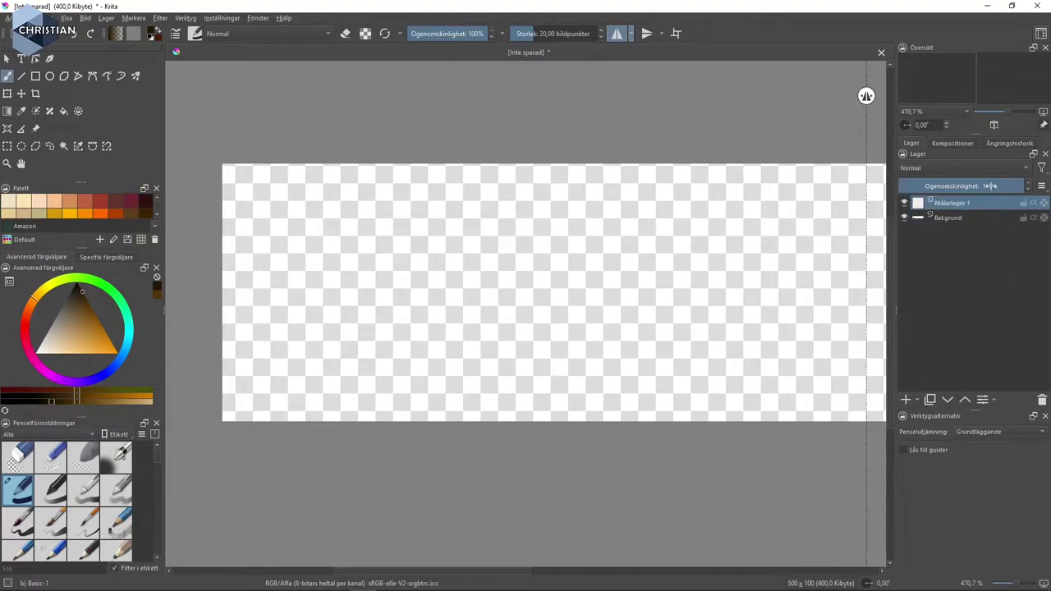
{"action": "double_click", "coordinate": [959, 208]}
{"action": "type", "text": "brun"}
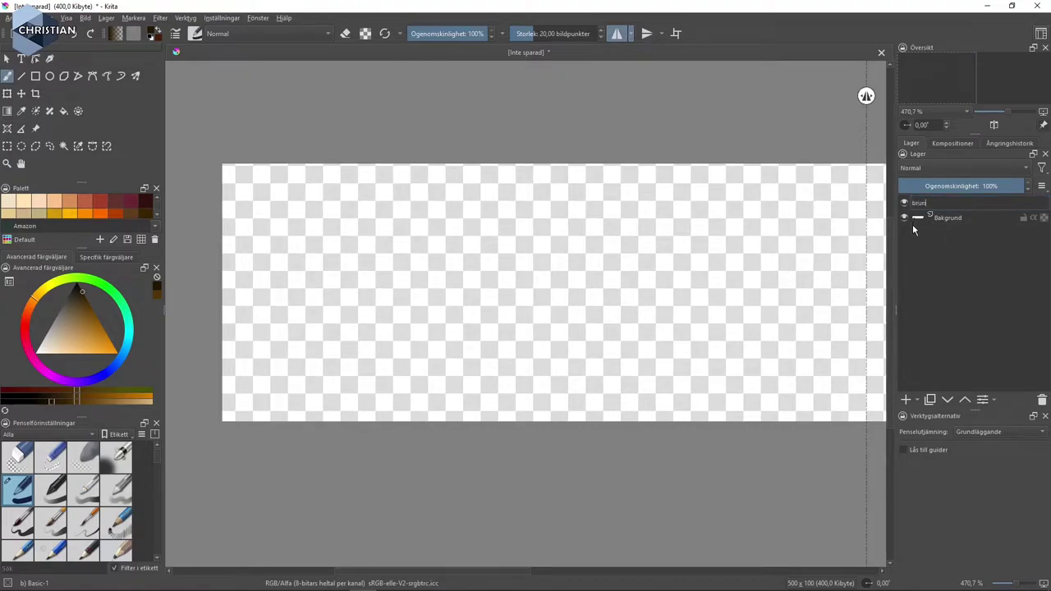
{"action": "key", "text": "Return"}
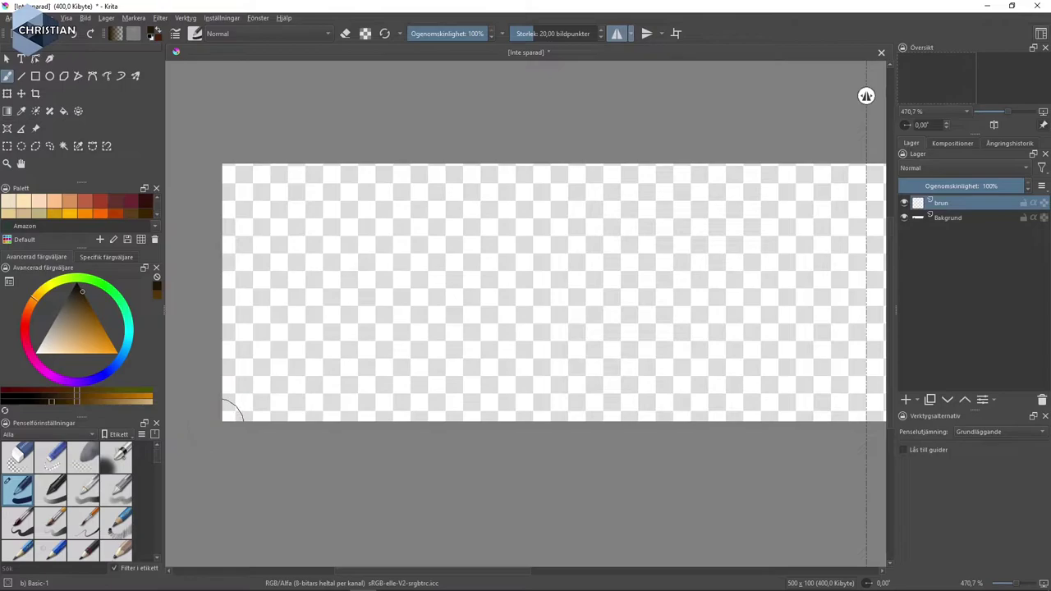
Paint dark brown earth bands along the bottom and lower part of the canvas
{"action": "mouse_move", "coordinate": [231, 417]}
{"action": "left_mouse_down"}
{"action": "mouse_move", "coordinate": [616, 420]}
{"action": "mouse_move", "coordinate": [780, 396]}
{"action": "mouse_move", "coordinate": [254, 411]}
{"action": "mouse_move", "coordinate": [294, 399]}
{"action": "mouse_move", "coordinate": [655, 408]}
{"action": "mouse_move", "coordinate": [788, 389]}
{"action": "mouse_move", "coordinate": [863, 395]}
{"action": "mouse_move", "coordinate": [754, 427]}
{"action": "left_mouse_up"}
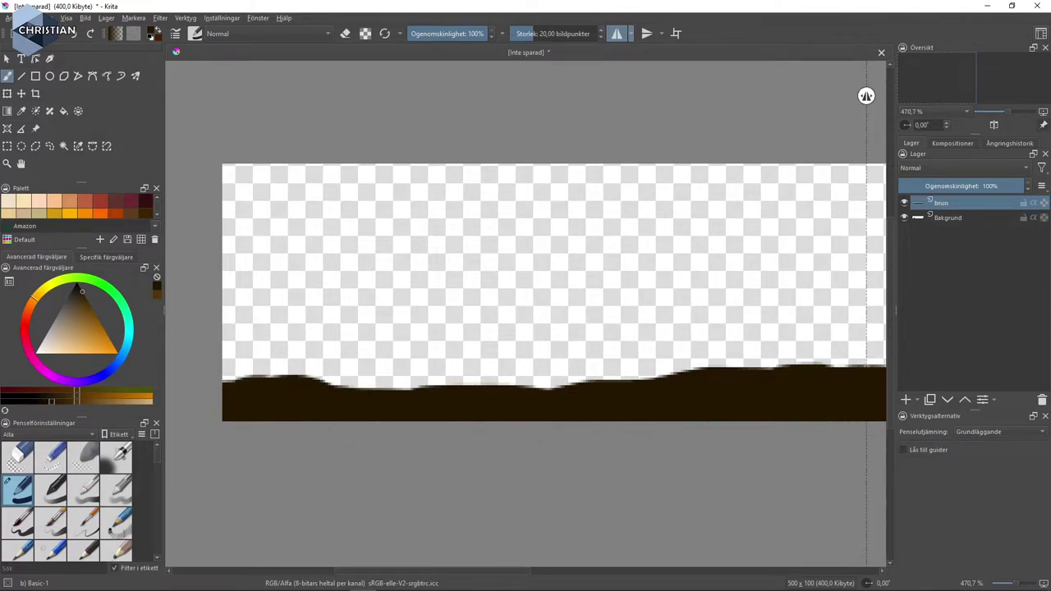
{"action": "left_click", "coordinate": [58, 404]}
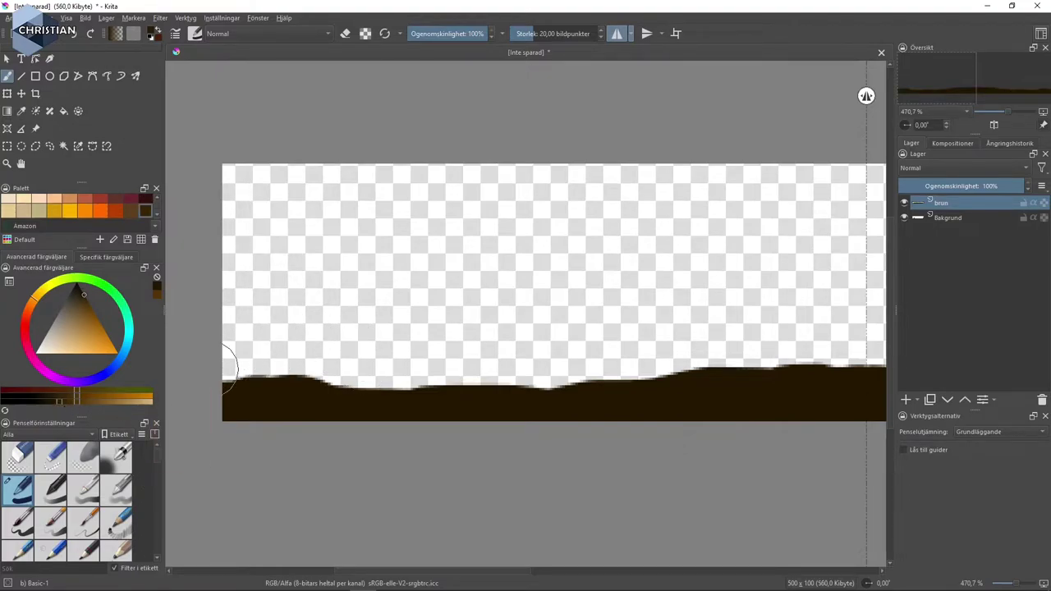
{"action": "mouse_move", "coordinate": [203, 361]}
{"action": "left_mouse_down"}
{"action": "mouse_move", "coordinate": [563, 370]}
{"action": "mouse_move", "coordinate": [805, 344]}
{"action": "mouse_move", "coordinate": [840, 351]}
{"action": "mouse_move", "coordinate": [819, 333]}
{"action": "left_mouse_up"}
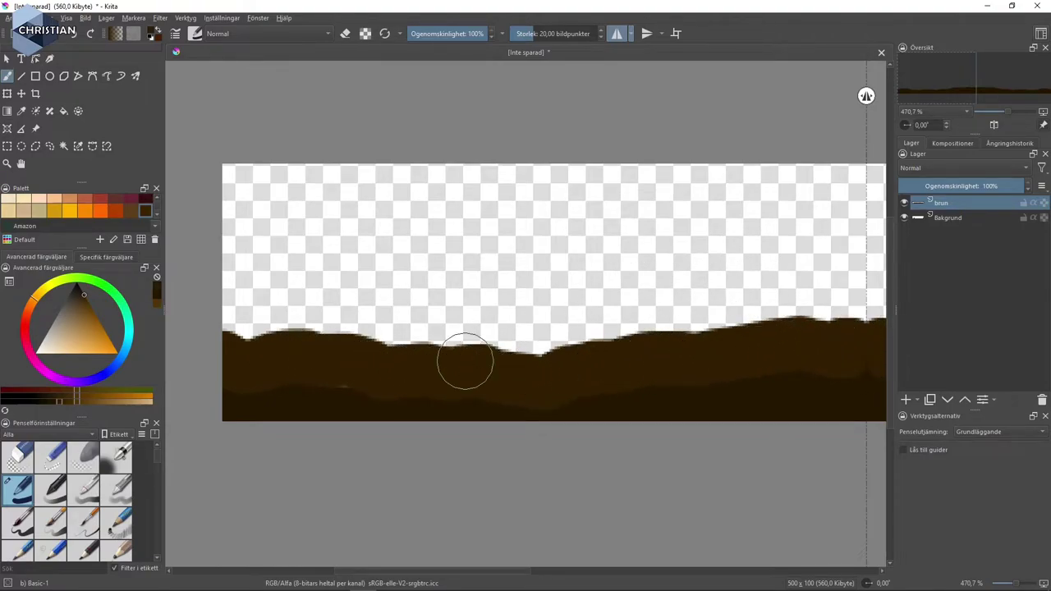
{"action": "mouse_move", "coordinate": [361, 374]}
{"action": "left_mouse_down"}
{"action": "mouse_move", "coordinate": [298, 359]}
{"action": "mouse_move", "coordinate": [613, 364]}
{"action": "left_mouse_up"}
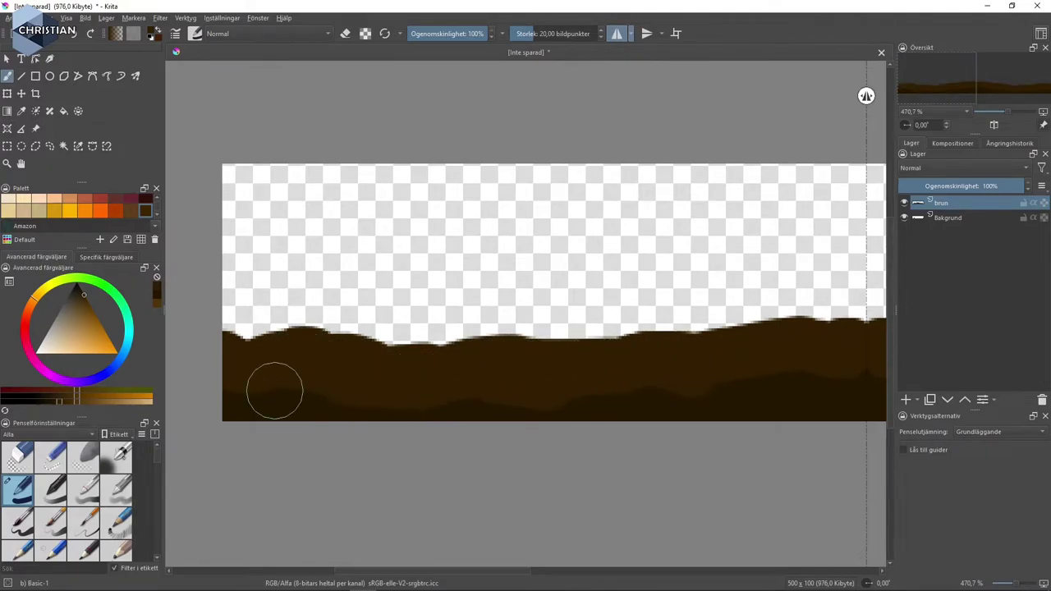
{"action": "left_click_drag", "start_coordinate": [82, 403], "coordinate": [68, 406]}
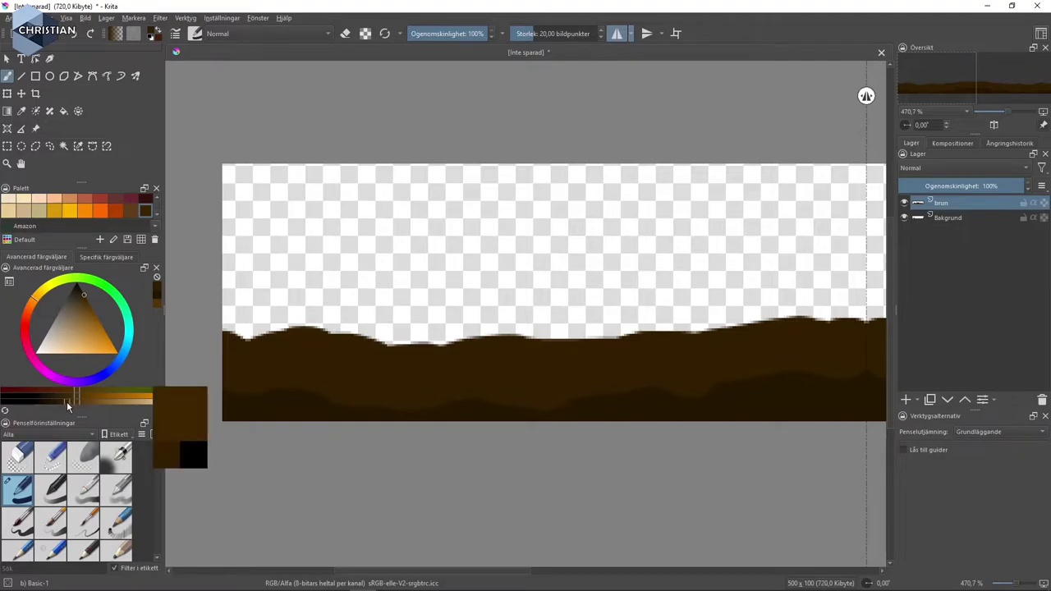
{"action": "mouse_move", "coordinate": [282, 305]}
{"action": "left_mouse_down"}
{"action": "mouse_move", "coordinate": [238, 300]}
{"action": "mouse_move", "coordinate": [458, 328]}
{"action": "mouse_move", "coordinate": [843, 307]}
{"action": "mouse_move", "coordinate": [832, 282]}
{"action": "mouse_move", "coordinate": [652, 287]}
{"action": "mouse_move", "coordinate": [375, 320]}
{"action": "mouse_move", "coordinate": [370, 306]}
{"action": "mouse_move", "coordinate": [413, 298]}
{"action": "mouse_move", "coordinate": [225, 289]}
{"action": "left_mouse_up"}
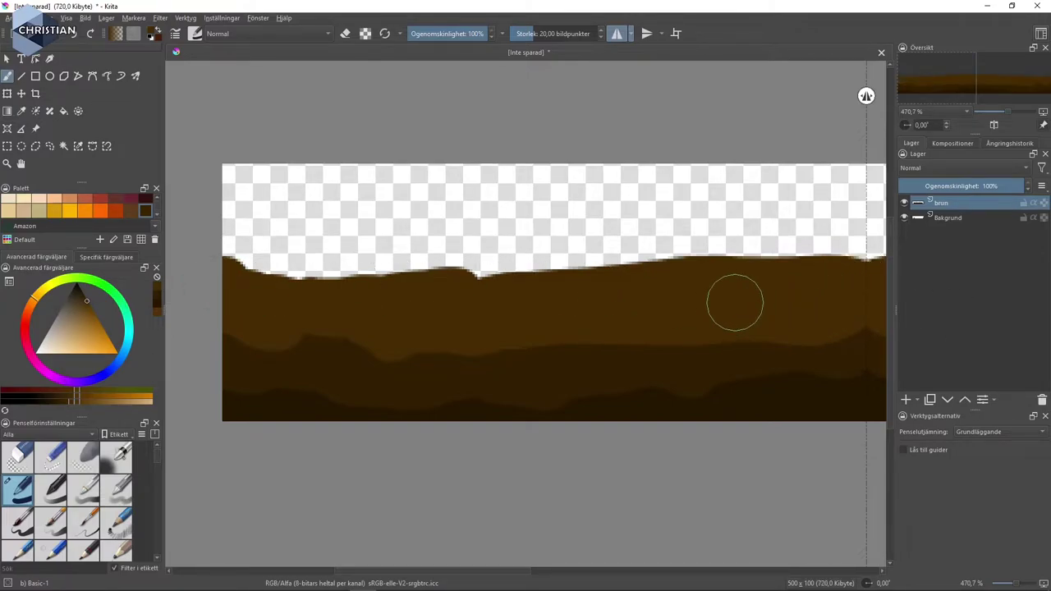
Paint lighter brown bands higher up, reaching into the transparent top strip
{"action": "left_click", "coordinate": [79, 403]}
{"action": "mouse_move", "coordinate": [343, 256]}
{"action": "left_mouse_down"}
{"action": "mouse_move", "coordinate": [235, 235]}
{"action": "mouse_move", "coordinate": [324, 263]}
{"action": "mouse_move", "coordinate": [446, 254]}
{"action": "mouse_move", "coordinate": [588, 265]}
{"action": "mouse_move", "coordinate": [805, 254]}
{"action": "mouse_move", "coordinate": [845, 230]}
{"action": "mouse_move", "coordinate": [286, 241]}
{"action": "mouse_move", "coordinate": [207, 233]}
{"action": "left_mouse_up"}
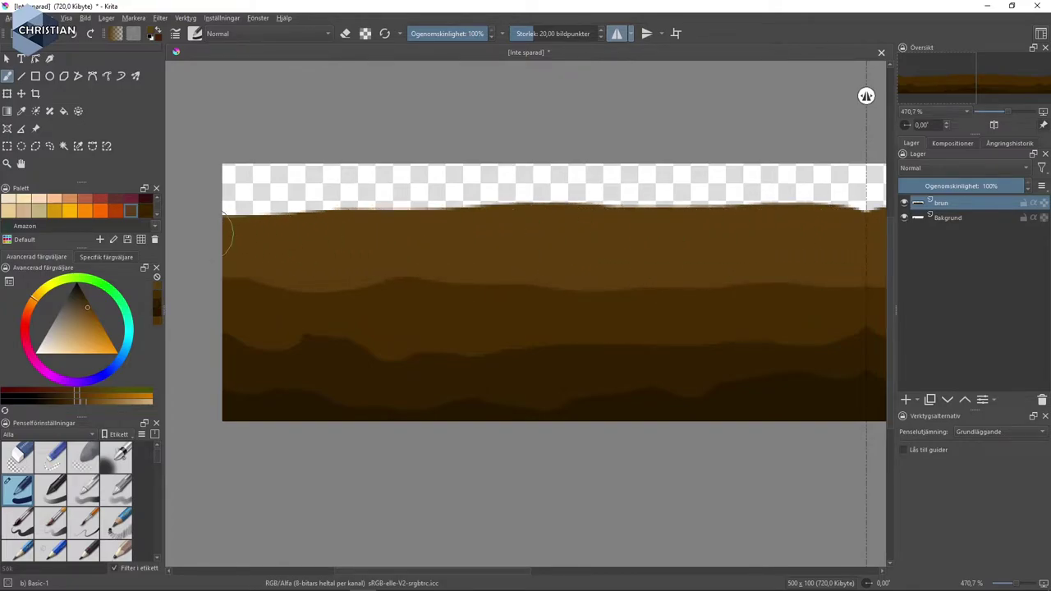
{"action": "left_click", "coordinate": [90, 403]}
{"action": "mouse_move", "coordinate": [288, 190]}
{"action": "left_mouse_down"}
{"action": "mouse_move", "coordinate": [221, 197]}
{"action": "mouse_move", "coordinate": [742, 208]}
{"action": "mouse_move", "coordinate": [860, 196]}
{"action": "mouse_move", "coordinate": [821, 192]}
{"action": "left_mouse_up"}
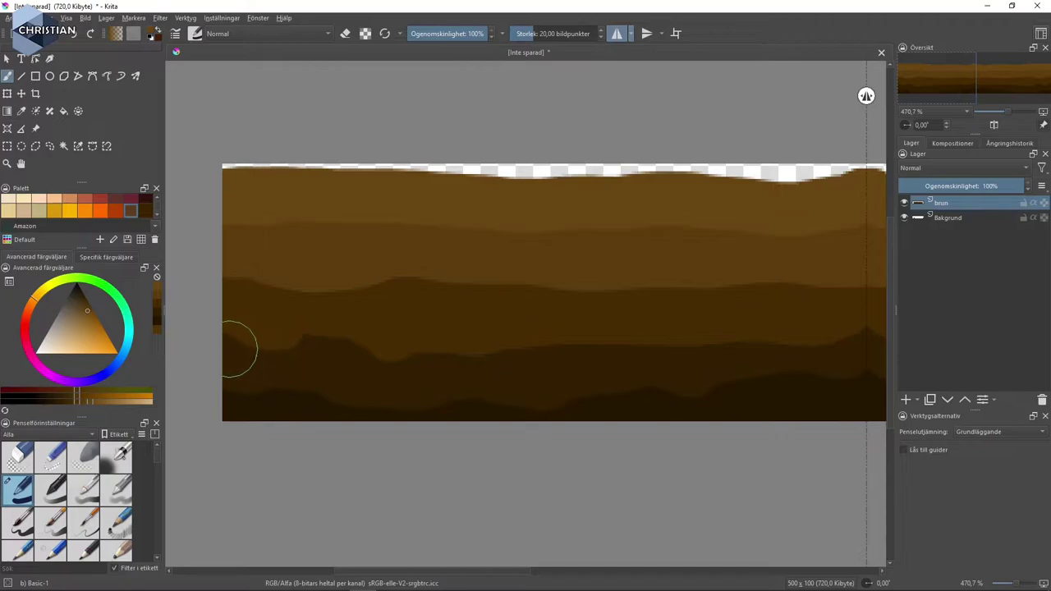
Sample dark browns from the canvas and repaint the two lowest earth bands as smooth strokes
{"action": "left_click", "coordinate": [21, 113]}
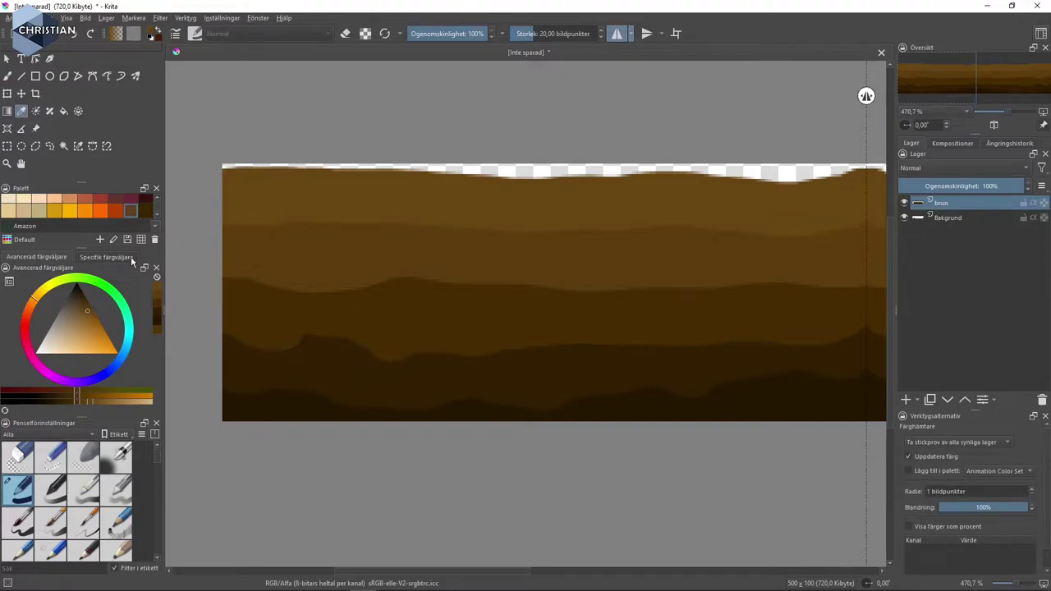
{"action": "left_click", "coordinate": [293, 406]}
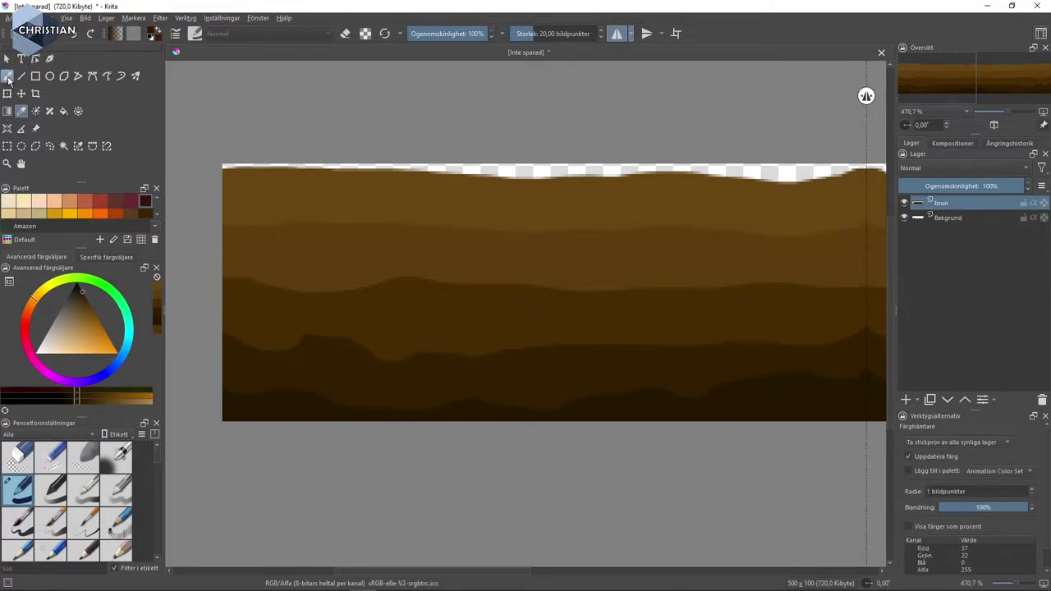
{"action": "left_click", "coordinate": [7, 76]}
{"action": "left_click_drag", "start_coordinate": [247, 402], "coordinate": [757, 393]}
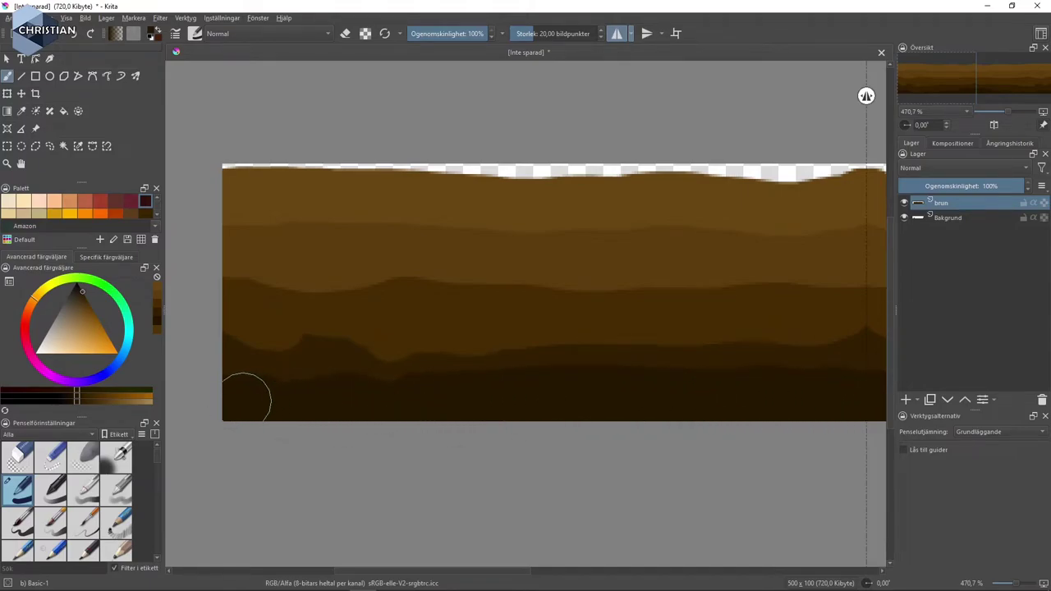
{"action": "left_click", "coordinate": [21, 111]}
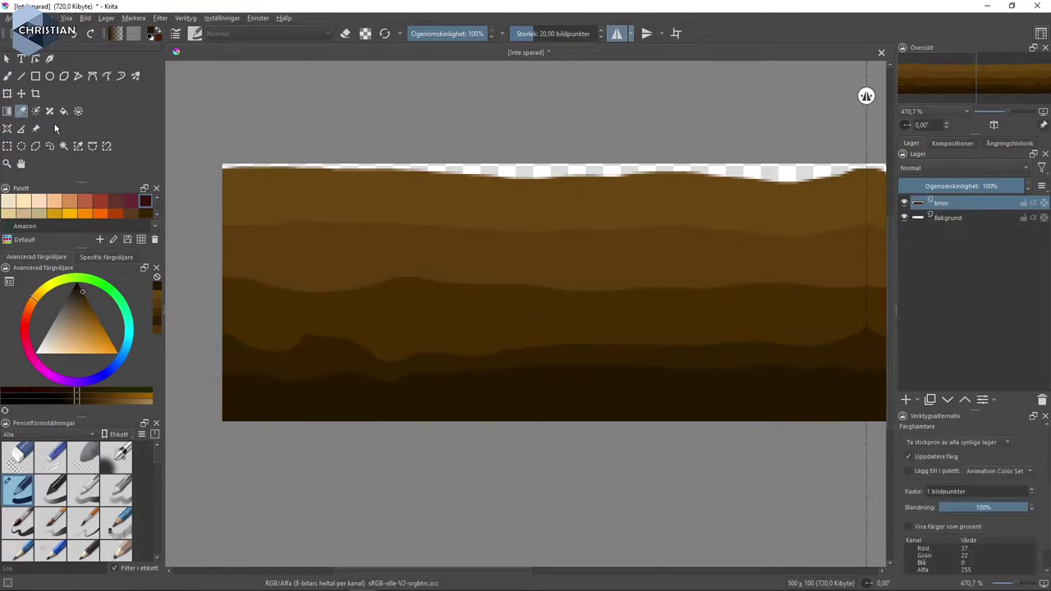
{"action": "left_click", "coordinate": [341, 353]}
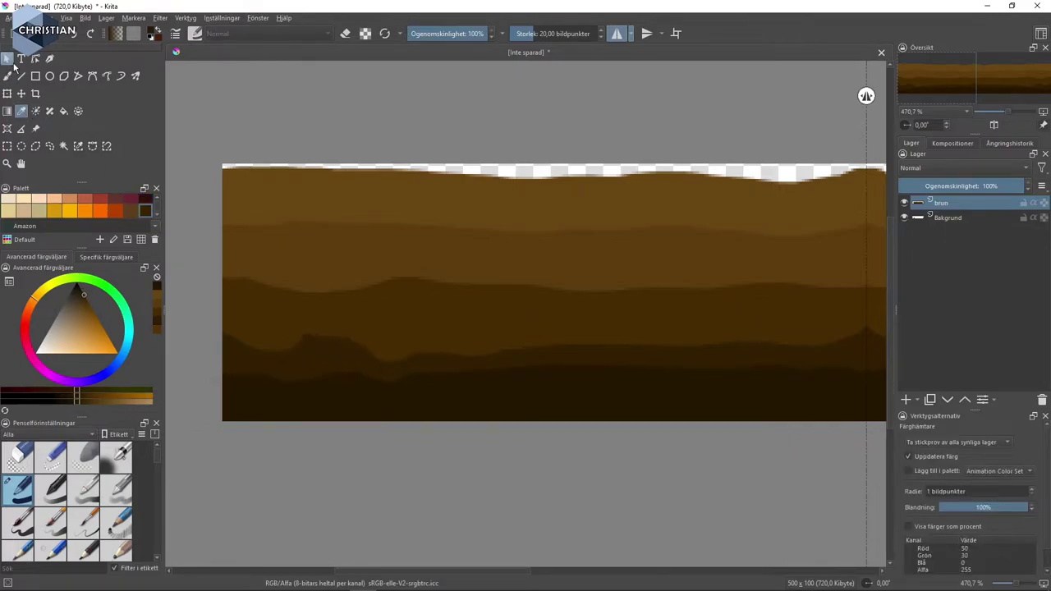
{"action": "left_click", "coordinate": [7, 76]}
{"action": "mouse_move", "coordinate": [276, 356]}
{"action": "left_mouse_down"}
{"action": "mouse_move", "coordinate": [246, 343]}
{"action": "mouse_move", "coordinate": [323, 353]}
{"action": "mouse_move", "coordinate": [854, 349]}
{"action": "mouse_move", "coordinate": [834, 348]}
{"action": "left_mouse_up"}
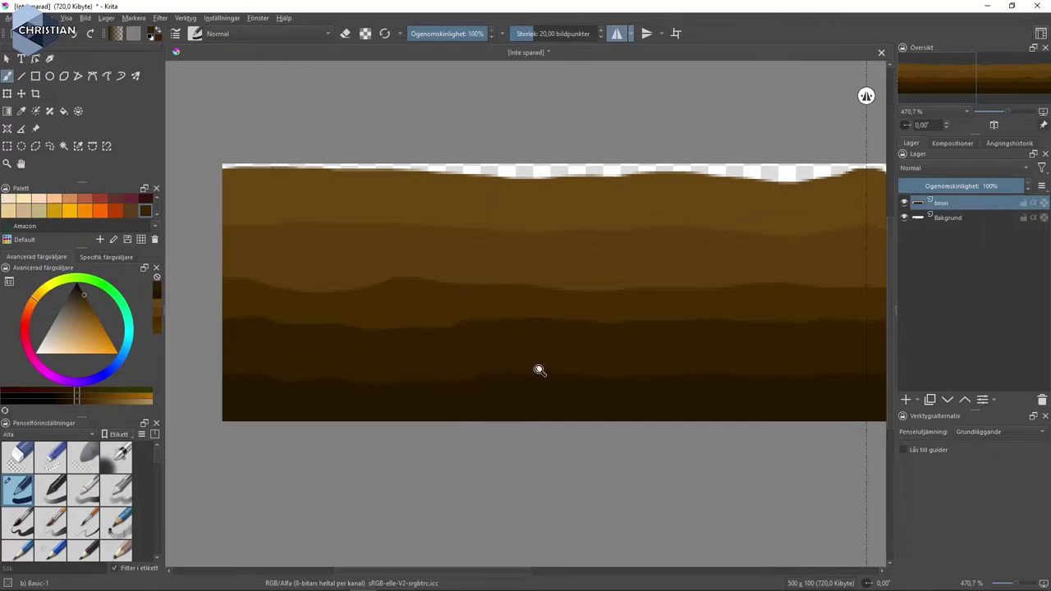
{"action": "mouse_move", "coordinate": [540, 368]}
{"action": "left_mouse_down"}
{"action": "mouse_move", "coordinate": [554, 276]}
{"action": "mouse_move", "coordinate": [526, 469]}
{"action": "mouse_move", "coordinate": [558, 358]}
{"action": "mouse_move", "coordinate": [538, 370]}
{"action": "left_mouse_up"}
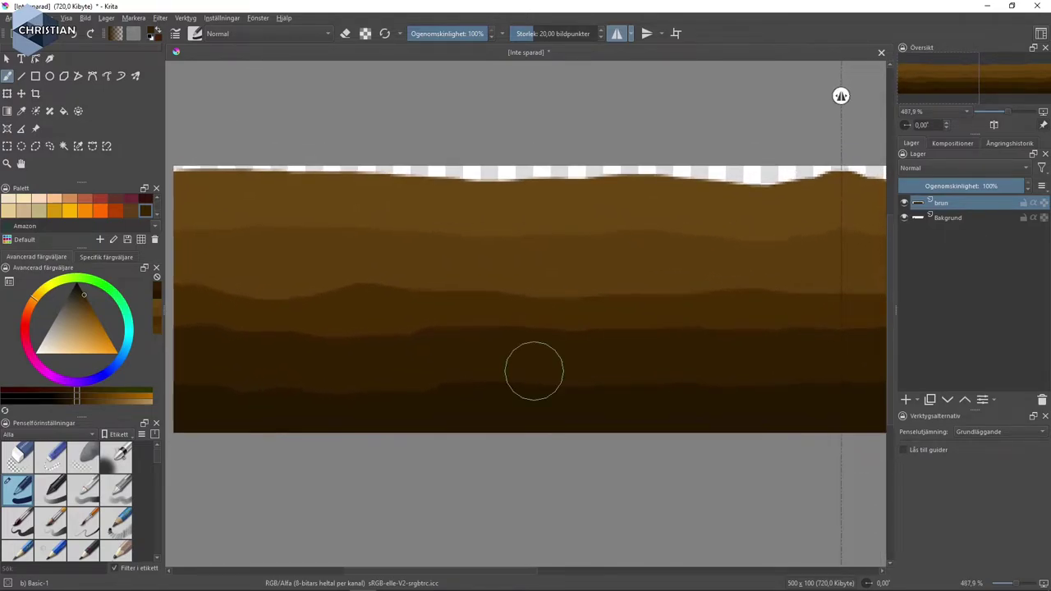
Add a new paint layer above brun named grönt
{"action": "left_click", "coordinate": [907, 402]}
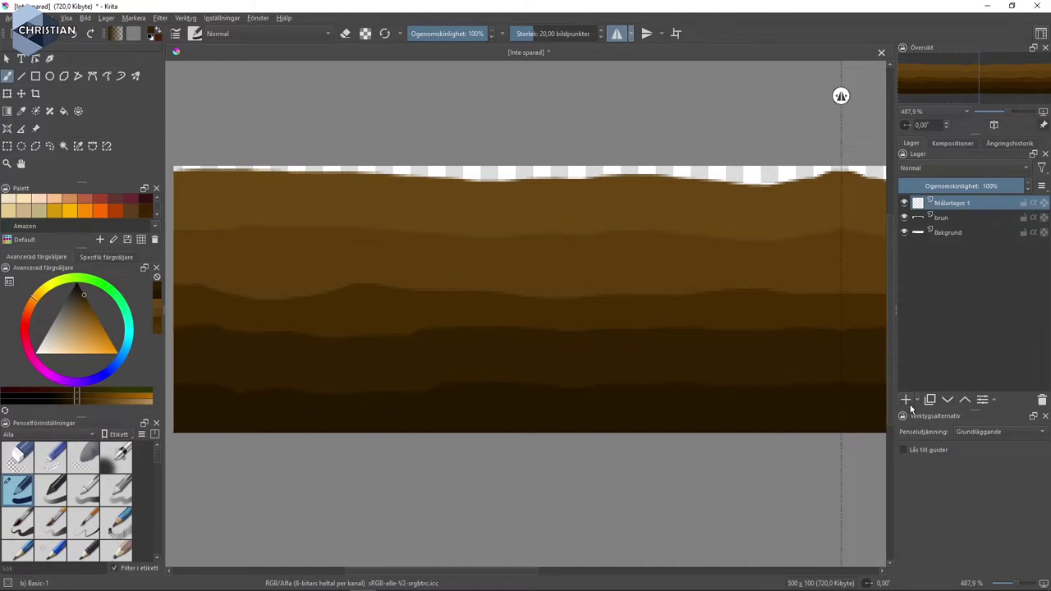
{"action": "double_click", "coordinate": [950, 205]}
{"action": "type", "text": "grö"}
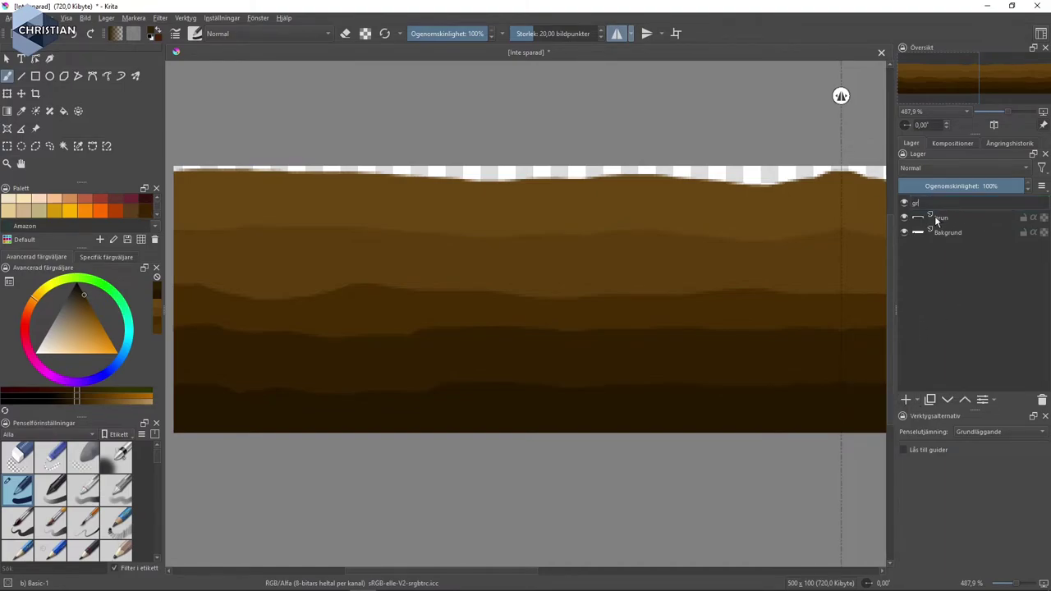
{"action": "type", "text": "nt"}
{"action": "key", "text": "Return"}
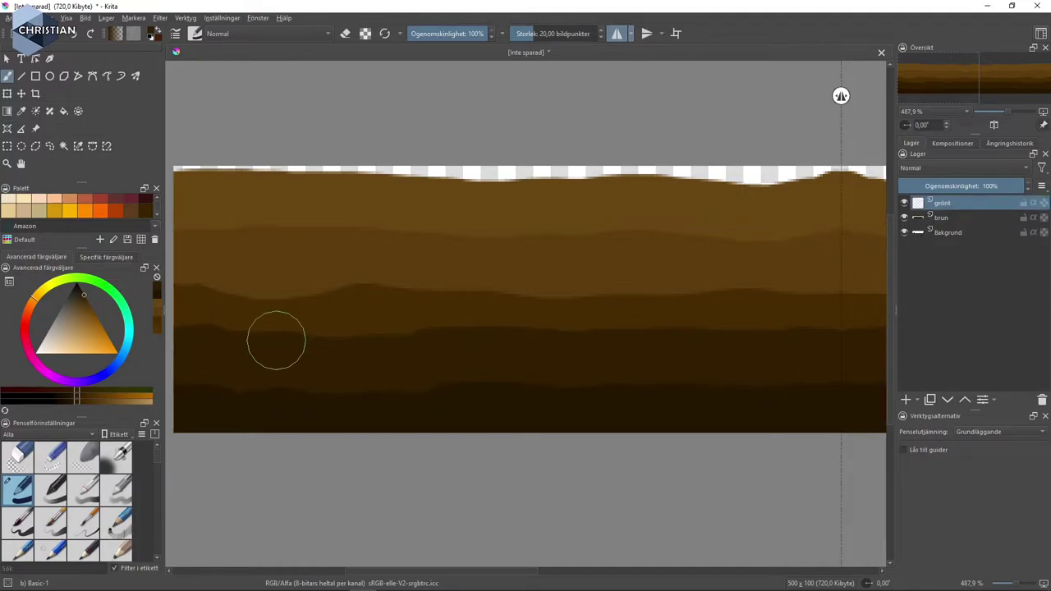
Choose a dark green colour and set the brush size to 2 px
{"action": "left_click_drag", "start_coordinate": [100, 298], "coordinate": [106, 295]}
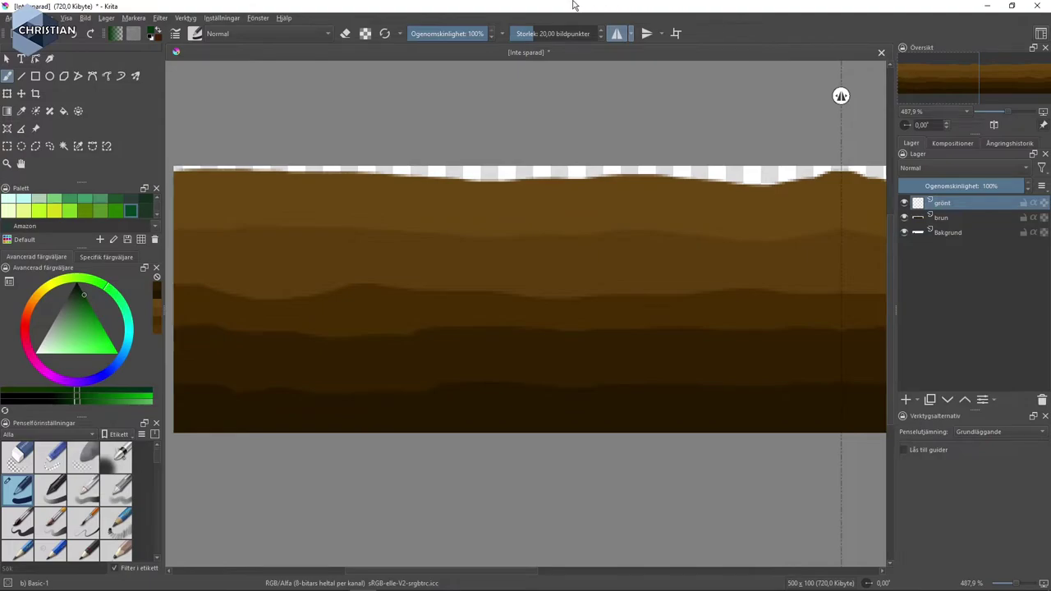
{"action": "left_click", "coordinate": [546, 33]}
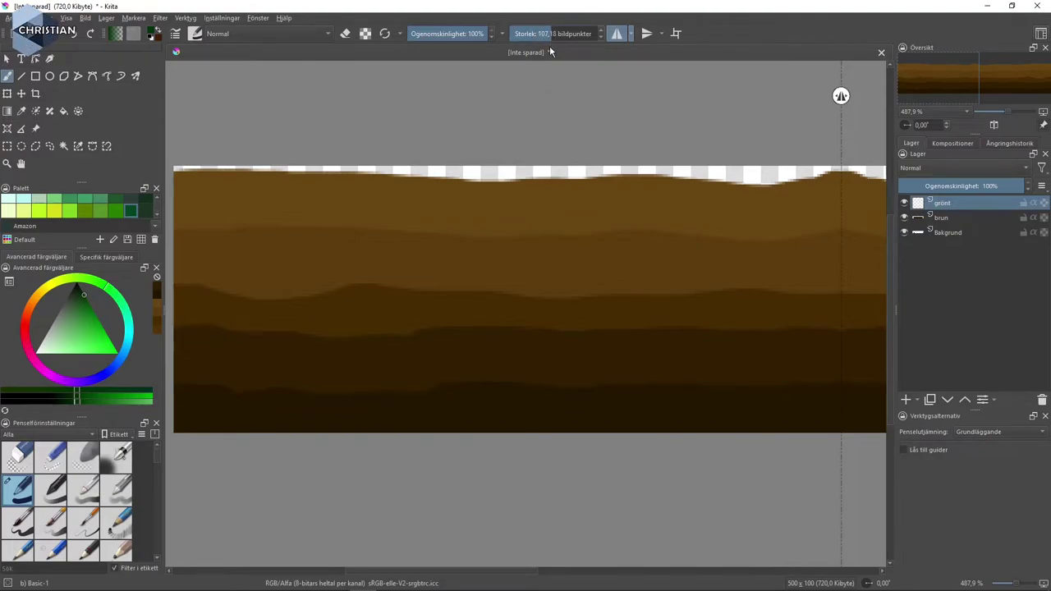
{"action": "type", "text": "2"}
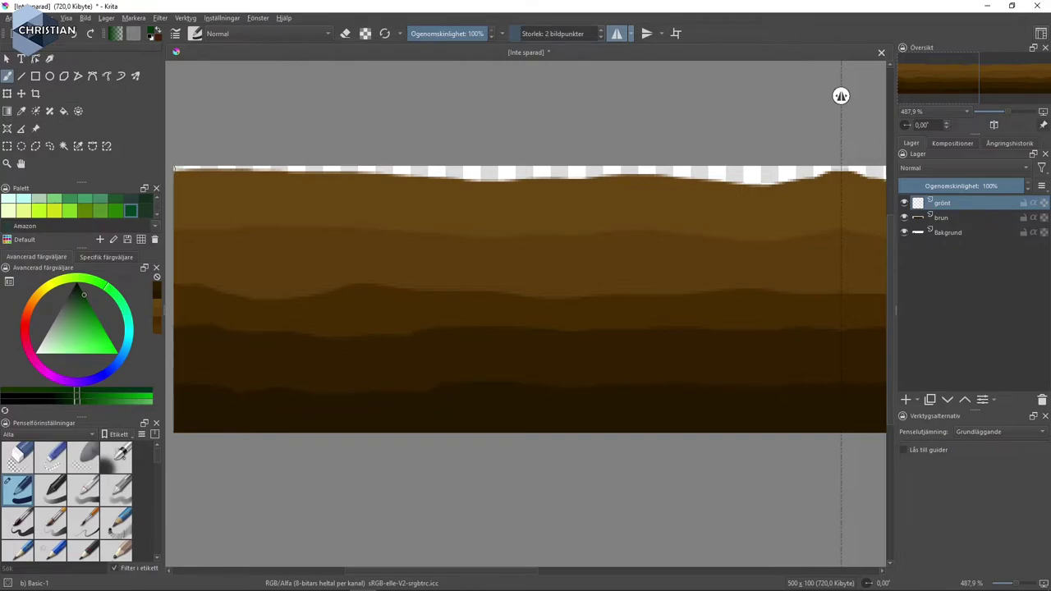
{"action": "key", "text": "Return"}
Trace a thin dark green line along the earth's top edge, redoing misplaced segments
{"action": "left_click_drag", "start_coordinate": [215, 167], "coordinate": [554, 171]}
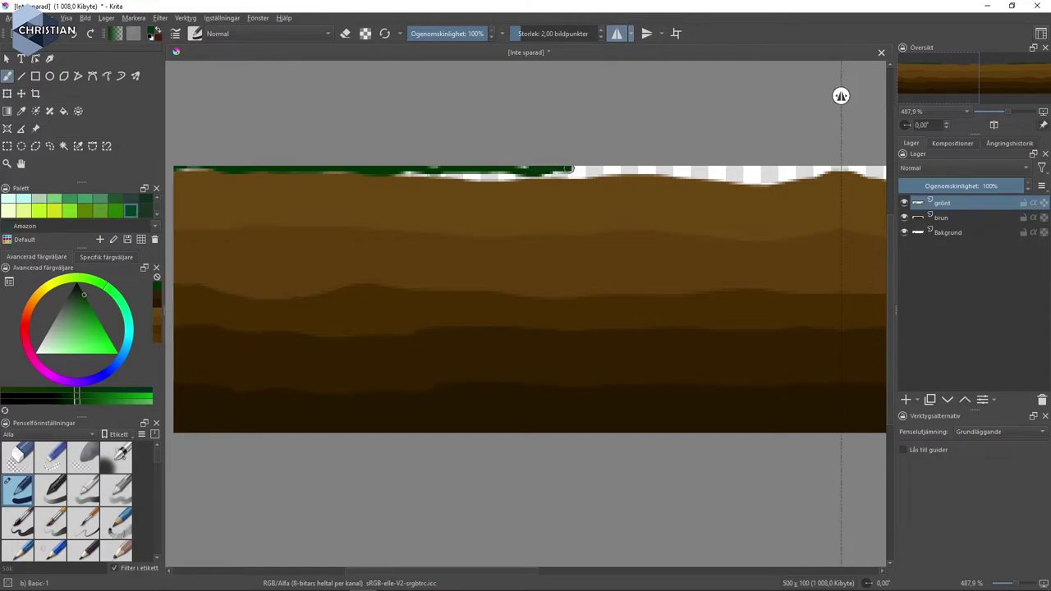
{"action": "left_click_drag", "start_coordinate": [641, 168], "coordinate": [839, 169]}
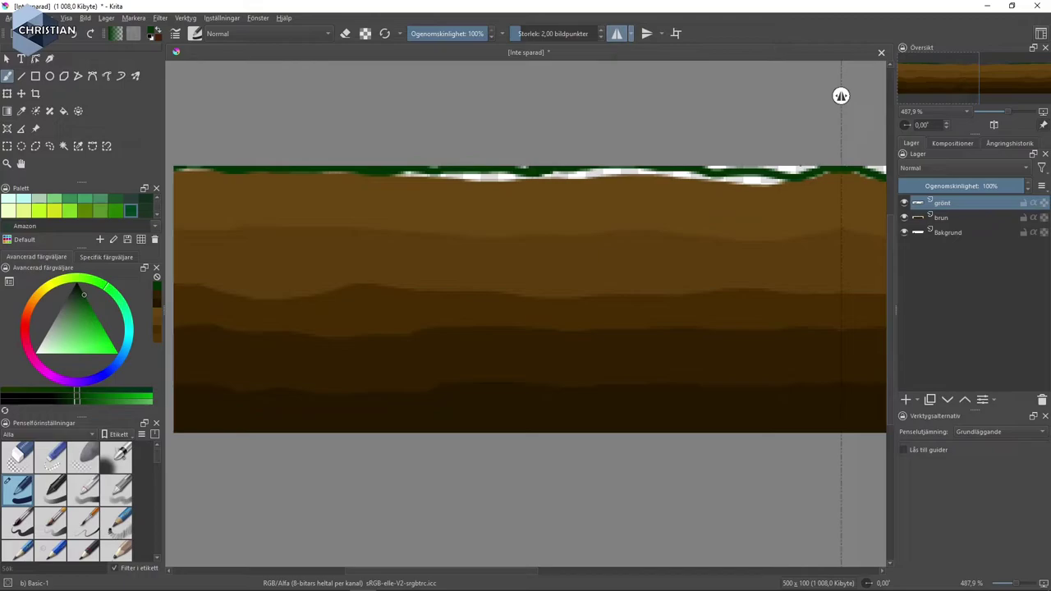
{"action": "key", "text": "ctrl+z"}
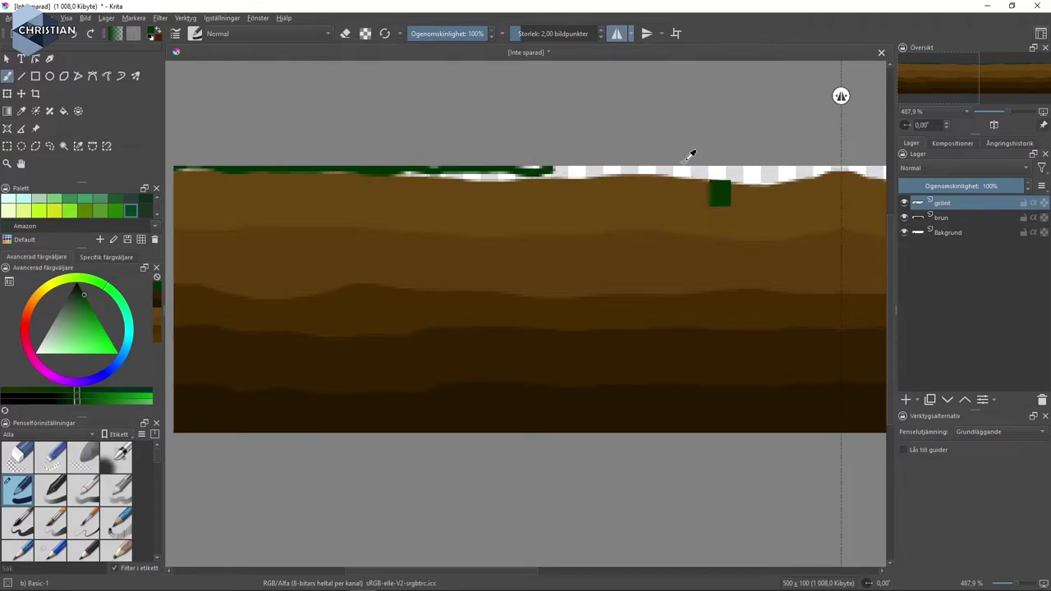
{"action": "left_click_drag", "start_coordinate": [541, 169], "coordinate": [660, 168]}
{"action": "key", "text": "ctrl+z"}
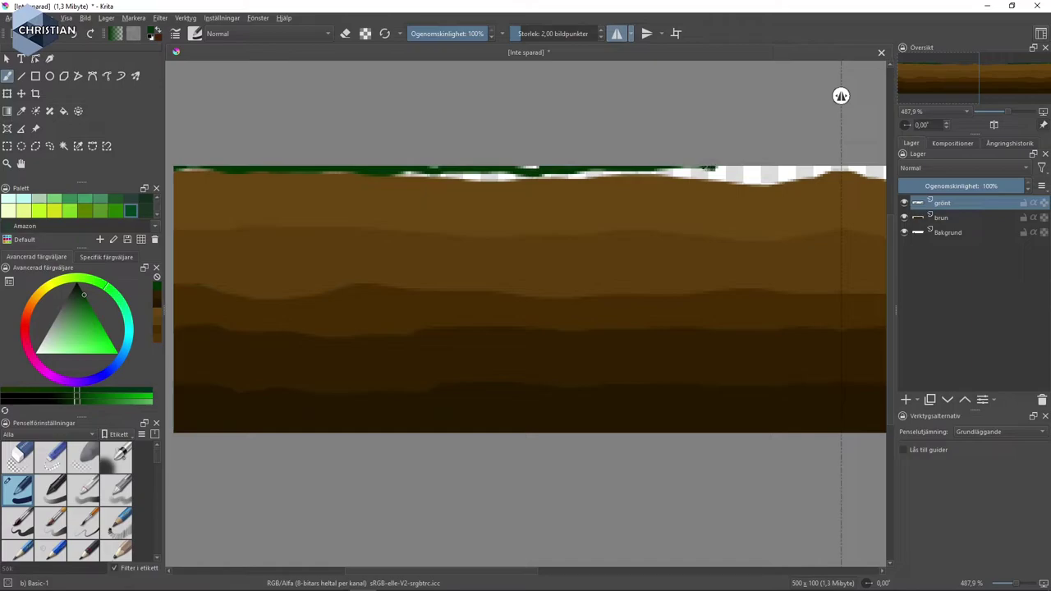
{"action": "left_click_drag", "start_coordinate": [702, 169], "coordinate": [838, 169]}
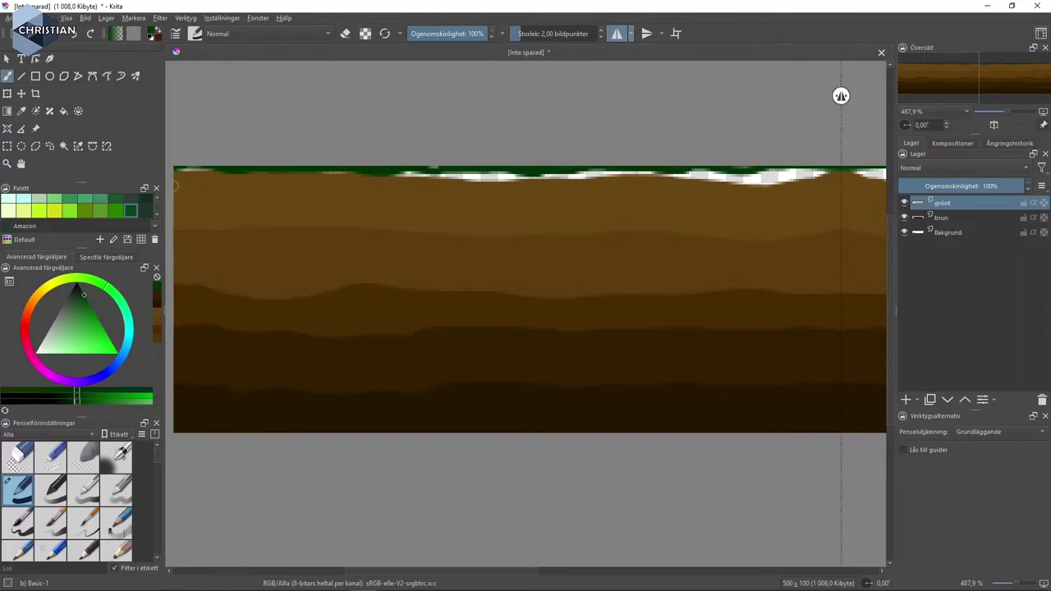
Draw a wavy dark green line across the full width, then select a lighter green
{"action": "mouse_move", "coordinate": [177, 187]}
{"action": "left_mouse_down"}
{"action": "mouse_move", "coordinate": [206, 196]}
{"action": "mouse_move", "coordinate": [267, 188]}
{"action": "mouse_move", "coordinate": [294, 201]}
{"action": "mouse_move", "coordinate": [340, 188]}
{"action": "mouse_move", "coordinate": [358, 206]}
{"action": "mouse_move", "coordinate": [386, 189]}
{"action": "mouse_move", "coordinate": [407, 215]}
{"action": "mouse_move", "coordinate": [439, 195]}
{"action": "mouse_move", "coordinate": [454, 209]}
{"action": "mouse_move", "coordinate": [506, 188]}
{"action": "mouse_move", "coordinate": [573, 209]}
{"action": "mouse_move", "coordinate": [621, 187]}
{"action": "mouse_move", "coordinate": [666, 214]}
{"action": "mouse_move", "coordinate": [693, 185]}
{"action": "mouse_move", "coordinate": [724, 206]}
{"action": "mouse_move", "coordinate": [750, 186]}
{"action": "left_mouse_up"}
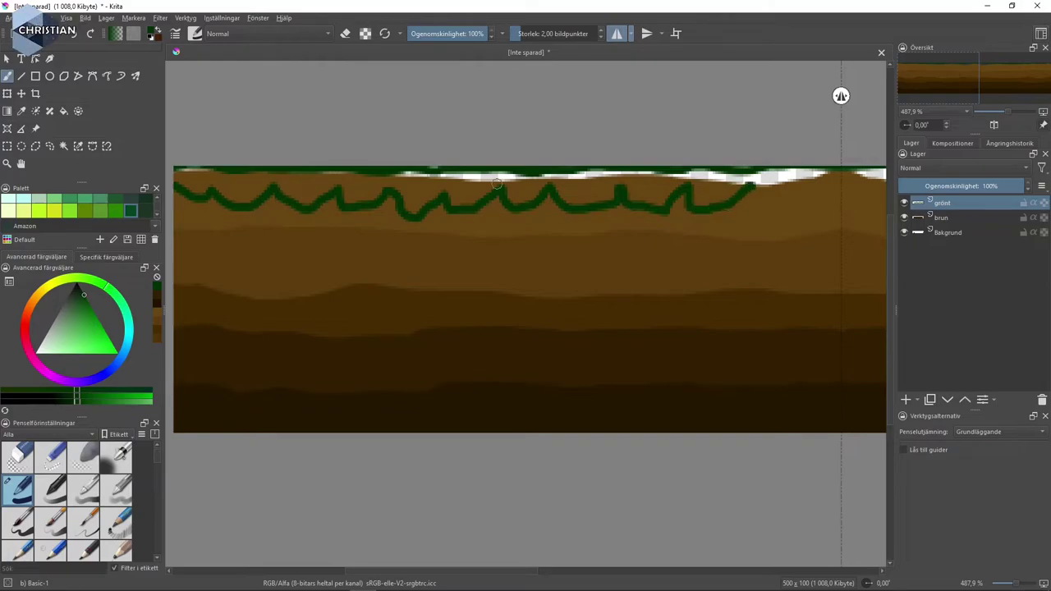
{"action": "key", "text": "ctrl+z"}
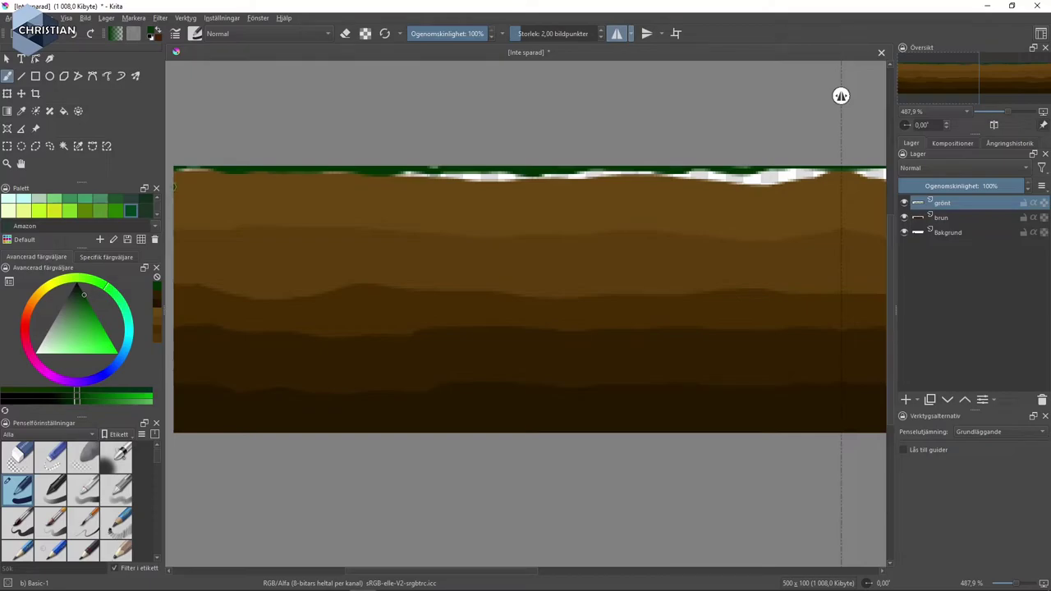
{"action": "mouse_move", "coordinate": [174, 187]}
{"action": "left_mouse_down"}
{"action": "mouse_move", "coordinate": [392, 187]}
{"action": "mouse_move", "coordinate": [419, 206]}
{"action": "mouse_move", "coordinate": [468, 189]}
{"action": "mouse_move", "coordinate": [519, 208]}
{"action": "mouse_move", "coordinate": [544, 193]}
{"action": "mouse_move", "coordinate": [579, 211]}
{"action": "mouse_move", "coordinate": [604, 192]}
{"action": "left_mouse_up"}
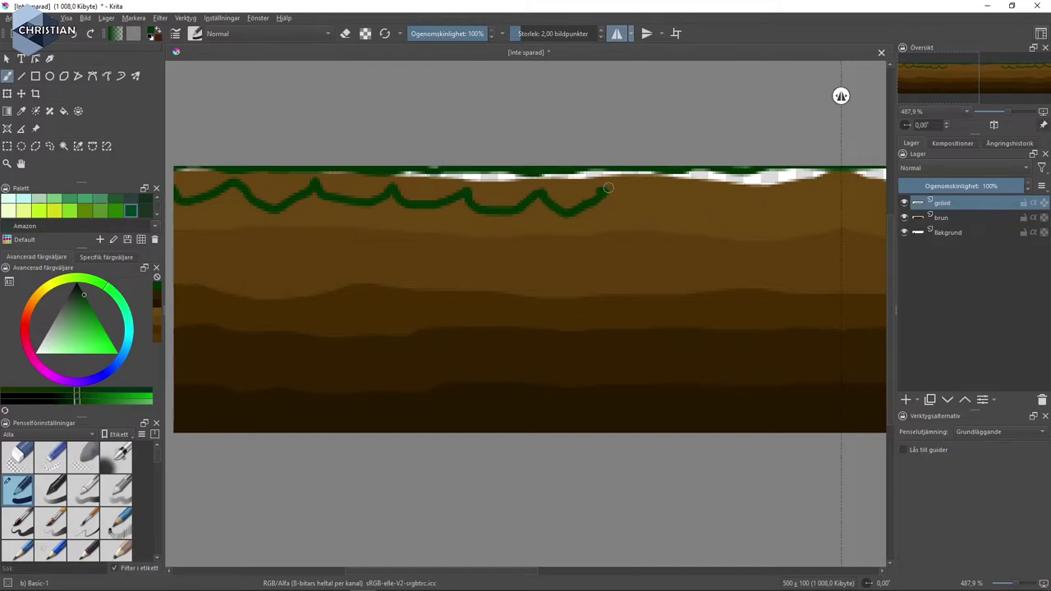
{"action": "mouse_move", "coordinate": [604, 189]}
{"action": "left_mouse_down"}
{"action": "mouse_move", "coordinate": [700, 203]}
{"action": "mouse_move", "coordinate": [749, 194]}
{"action": "mouse_move", "coordinate": [763, 206]}
{"action": "mouse_move", "coordinate": [823, 179]}
{"action": "mouse_move", "coordinate": [827, 194]}
{"action": "left_mouse_up"}
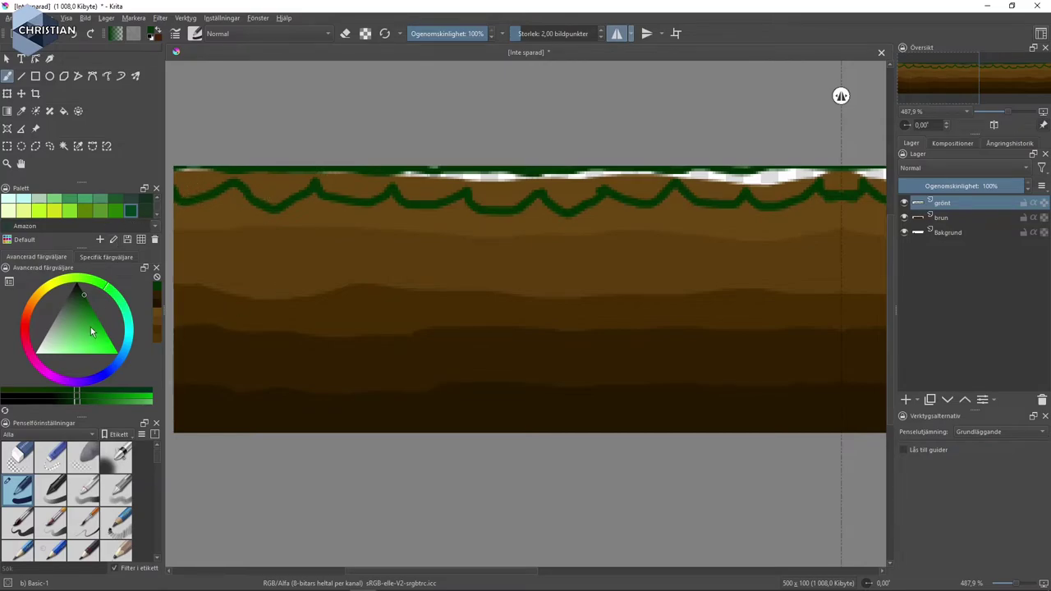
{"action": "left_click", "coordinate": [99, 400]}
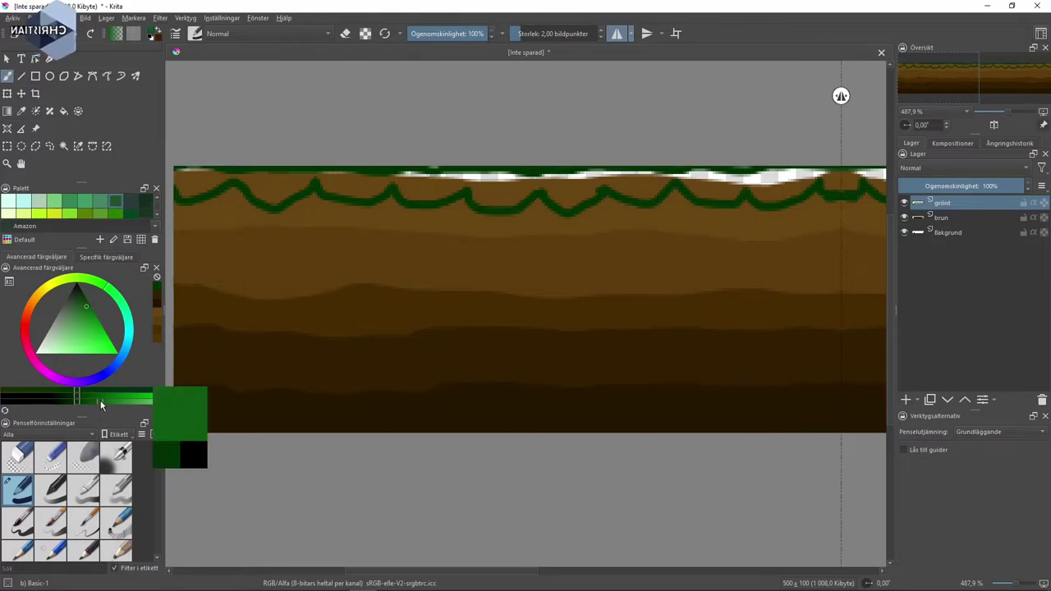
{"action": "left_click_drag", "start_coordinate": [100, 404], "coordinate": [114, 403]}
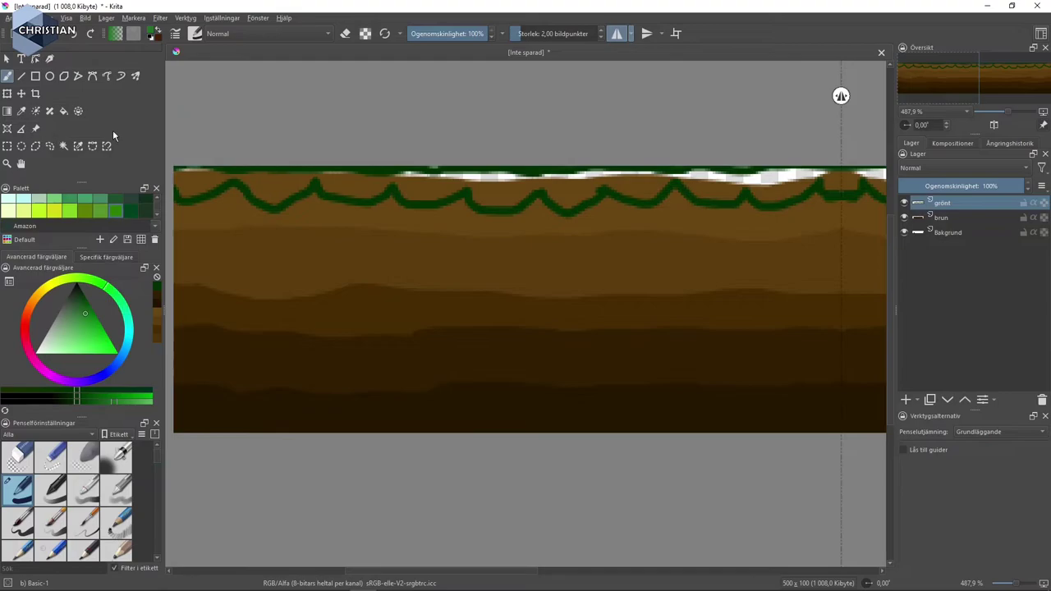
Fill the band above the wavy line with light green, undoing the accidental outline fill
{"action": "left_click", "coordinate": [63, 113]}
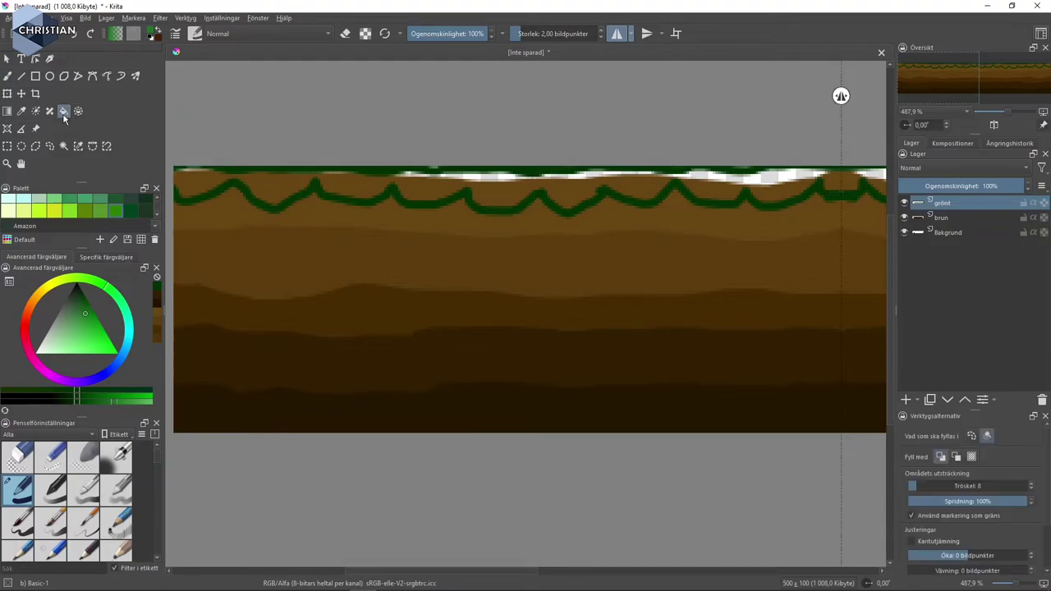
{"action": "left_click", "coordinate": [203, 176]}
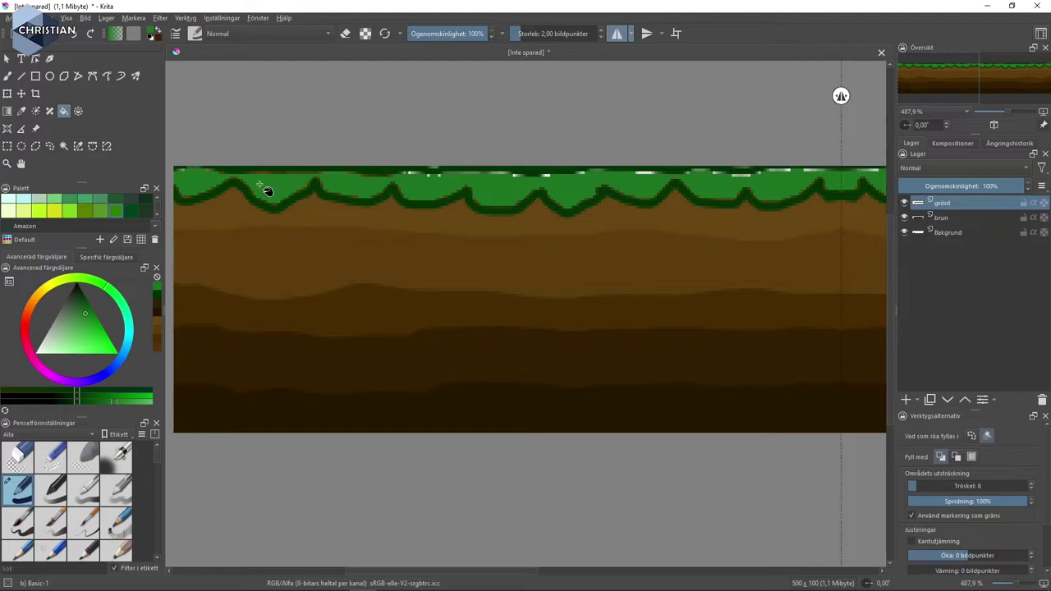
{"action": "left_click", "coordinate": [182, 193]}
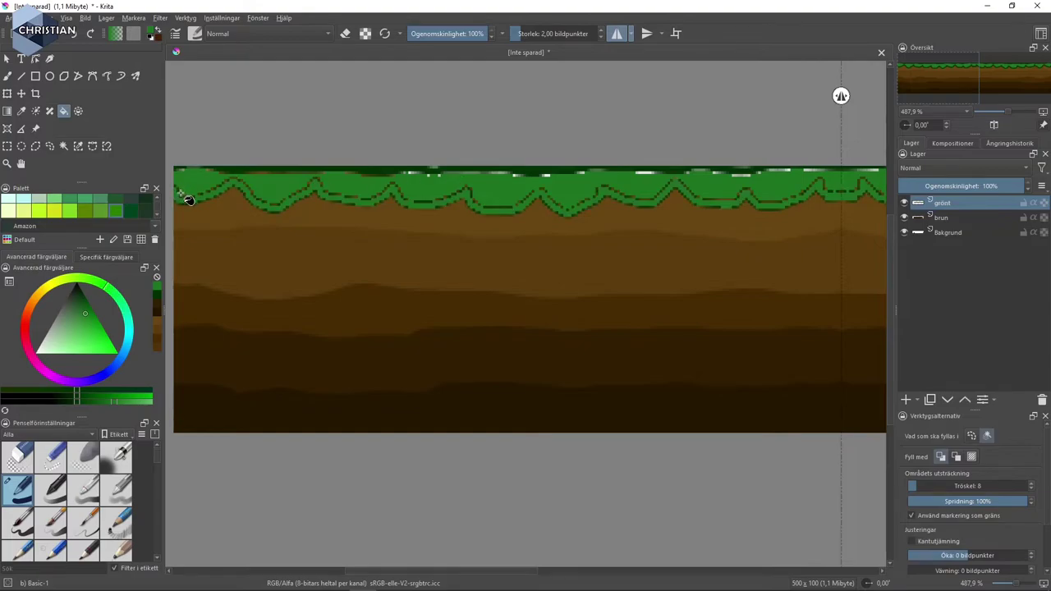
{"action": "key", "text": "ctrl+z"}
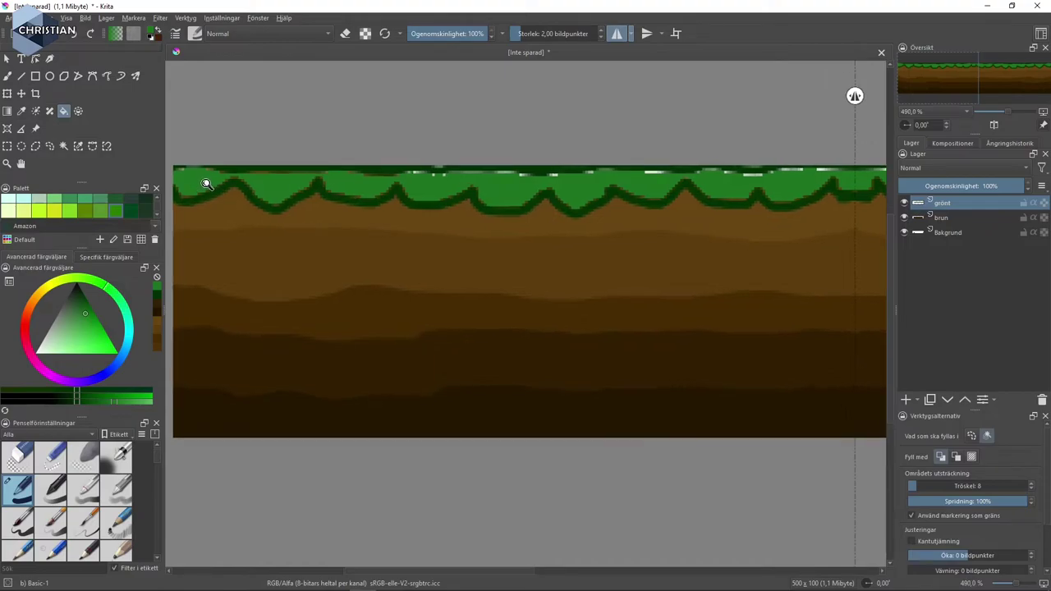
{"action": "mouse_move", "coordinate": [206, 181]}
{"action": "left_mouse_down"}
{"action": "mouse_move", "coordinate": [245, 290]}
{"action": "mouse_move", "coordinate": [312, 71]}
{"action": "mouse_move", "coordinate": [425, 271]}
{"action": "left_mouse_up"}
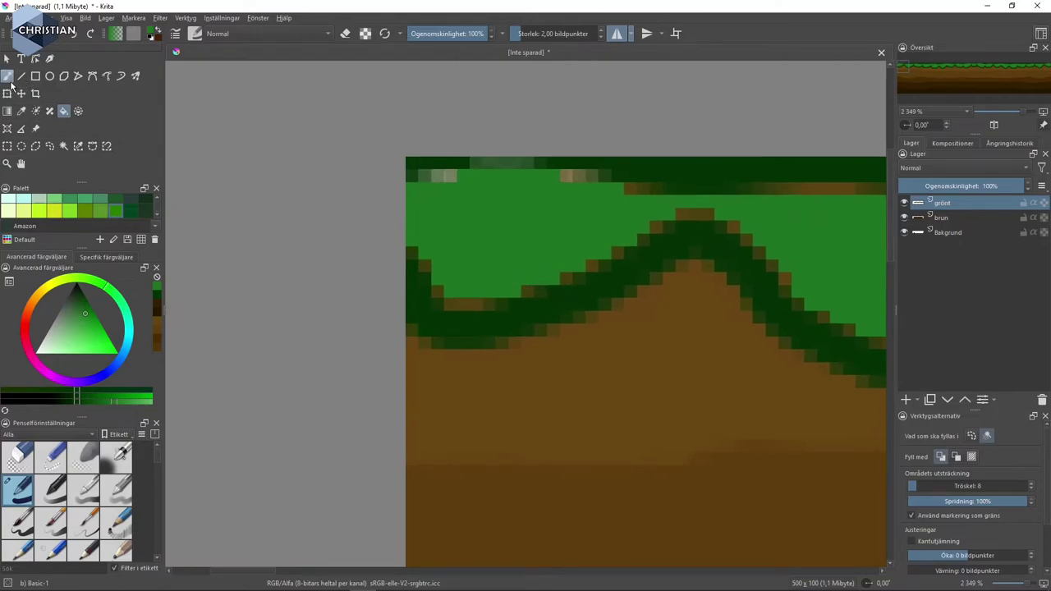
On the grönt layer, paint light green over dark pixels along the hilltop and top grass row
{"action": "left_click", "coordinate": [6, 78]}
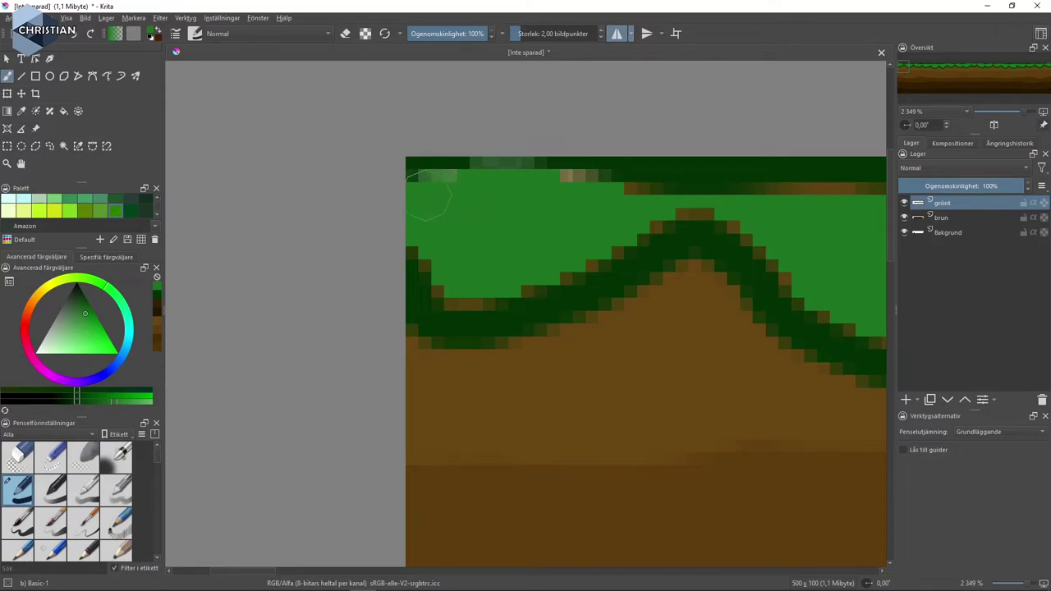
{"action": "mouse_move", "coordinate": [431, 264]}
{"action": "left_mouse_down"}
{"action": "mouse_move", "coordinate": [453, 293]}
{"action": "mouse_move", "coordinate": [650, 215]}
{"action": "mouse_move", "coordinate": [627, 200]}
{"action": "mouse_move", "coordinate": [549, 227]}
{"action": "mouse_move", "coordinate": [242, 223]}
{"action": "left_mouse_up"}
{"action": "mouse_move", "coordinate": [354, 198]}
{"action": "left_mouse_down"}
{"action": "mouse_move", "coordinate": [324, 206]}
{"action": "mouse_move", "coordinate": [408, 192]}
{"action": "mouse_move", "coordinate": [424, 227]}
{"action": "mouse_move", "coordinate": [488, 293]}
{"action": "mouse_move", "coordinate": [559, 305]}
{"action": "mouse_move", "coordinate": [624, 273]}
{"action": "mouse_move", "coordinate": [728, 194]}
{"action": "mouse_move", "coordinate": [723, 175]}
{"action": "left_mouse_up"}
{"action": "mouse_move", "coordinate": [464, 197]}
{"action": "left_mouse_down"}
{"action": "mouse_move", "coordinate": [488, 190]}
{"action": "mouse_move", "coordinate": [395, 188]}
{"action": "mouse_move", "coordinate": [385, 198]}
{"action": "left_mouse_up"}
{"action": "mouse_move", "coordinate": [571, 212]}
{"action": "left_mouse_down"}
{"action": "mouse_move", "coordinate": [518, 200]}
{"action": "mouse_move", "coordinate": [620, 206]}
{"action": "mouse_move", "coordinate": [592, 188]}
{"action": "mouse_move", "coordinate": [685, 202]}
{"action": "left_mouse_up"}
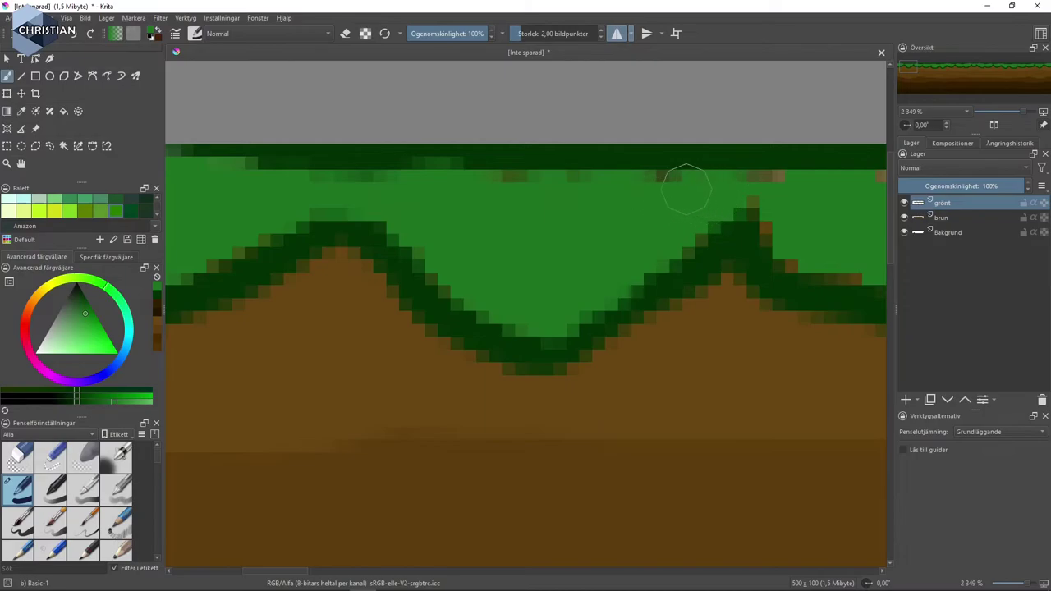
{"action": "left_click_drag", "start_coordinate": [687, 261], "coordinate": [658, 257]}
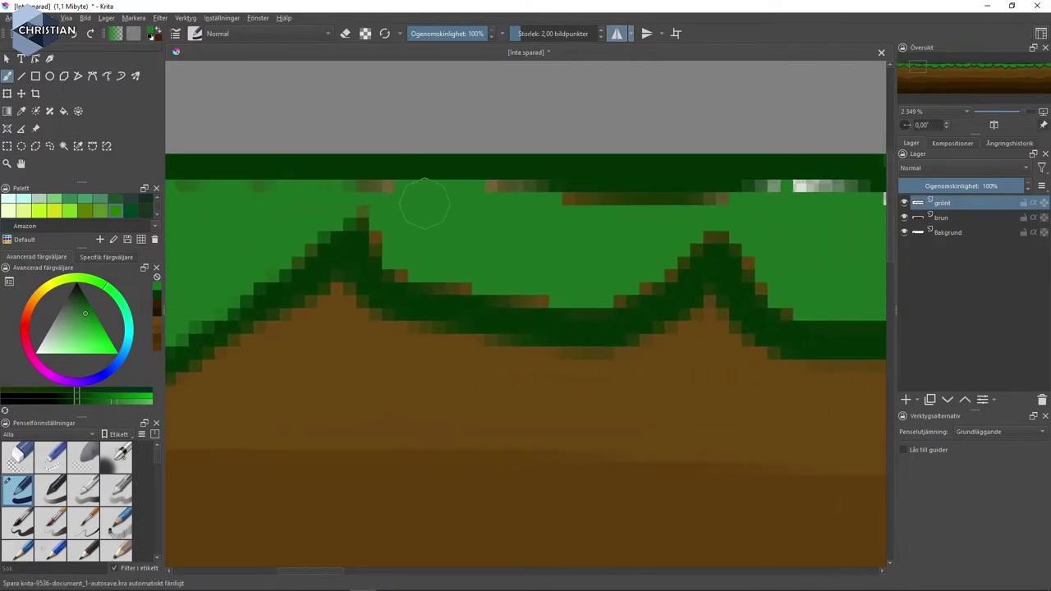
{"action": "mouse_move", "coordinate": [364, 188]}
{"action": "left_mouse_down"}
{"action": "mouse_move", "coordinate": [375, 228]}
{"action": "mouse_move", "coordinate": [413, 276]}
{"action": "mouse_move", "coordinate": [587, 294]}
{"action": "mouse_move", "coordinate": [681, 253]}
{"action": "mouse_move", "coordinate": [702, 209]}
{"action": "mouse_move", "coordinate": [598, 215]}
{"action": "mouse_move", "coordinate": [499, 195]}
{"action": "left_mouse_up"}
{"action": "left_click_drag", "start_coordinate": [578, 216], "coordinate": [687, 210]}
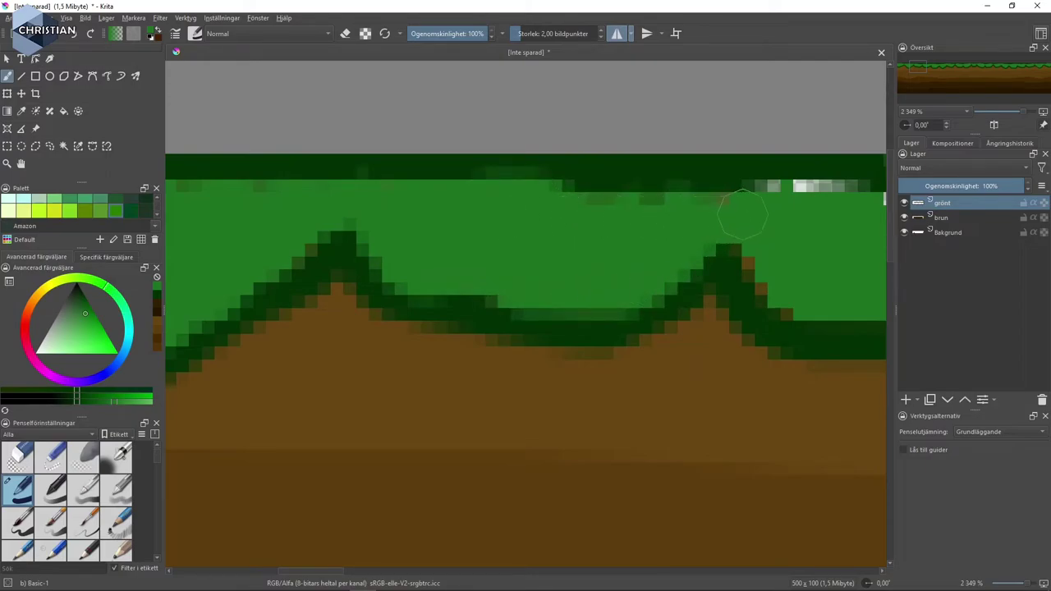
Cover pale specks and reshape the peaks and slope outlines with light green further along the edge
{"action": "left_click_drag", "start_coordinate": [620, 238], "coordinate": [340, 251]}
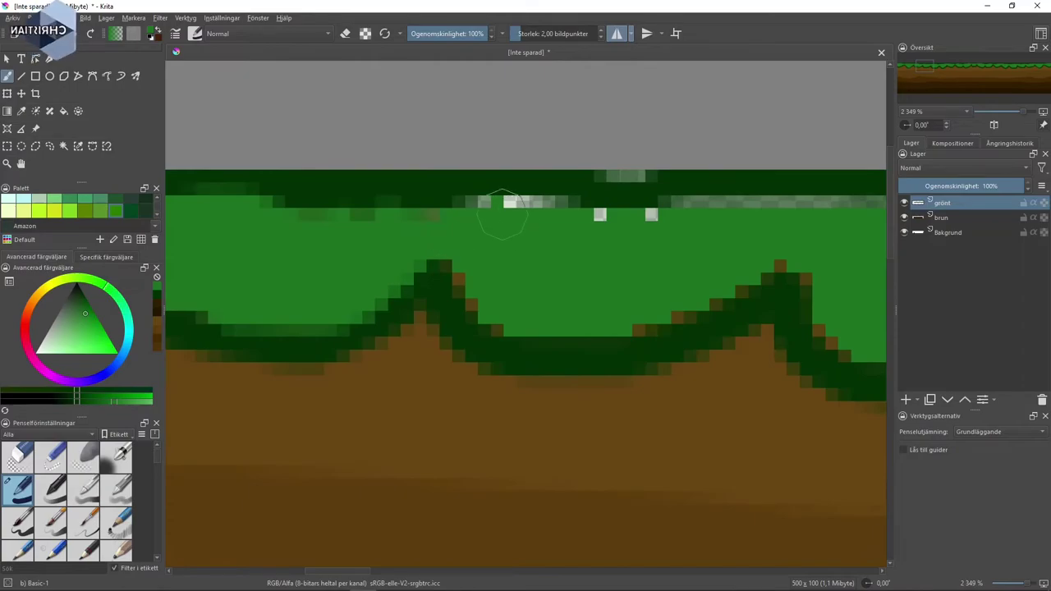
{"action": "mouse_move", "coordinate": [458, 222]}
{"action": "left_mouse_down"}
{"action": "mouse_move", "coordinate": [535, 211]}
{"action": "mouse_move", "coordinate": [610, 225]}
{"action": "left_mouse_up"}
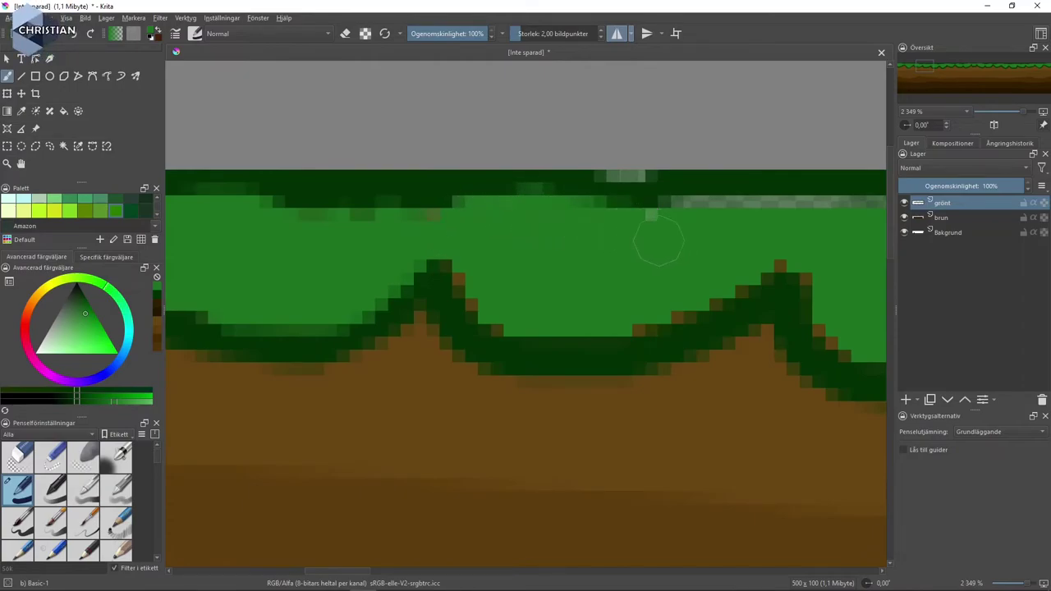
{"action": "left_click_drag", "start_coordinate": [491, 267], "coordinate": [485, 290]}
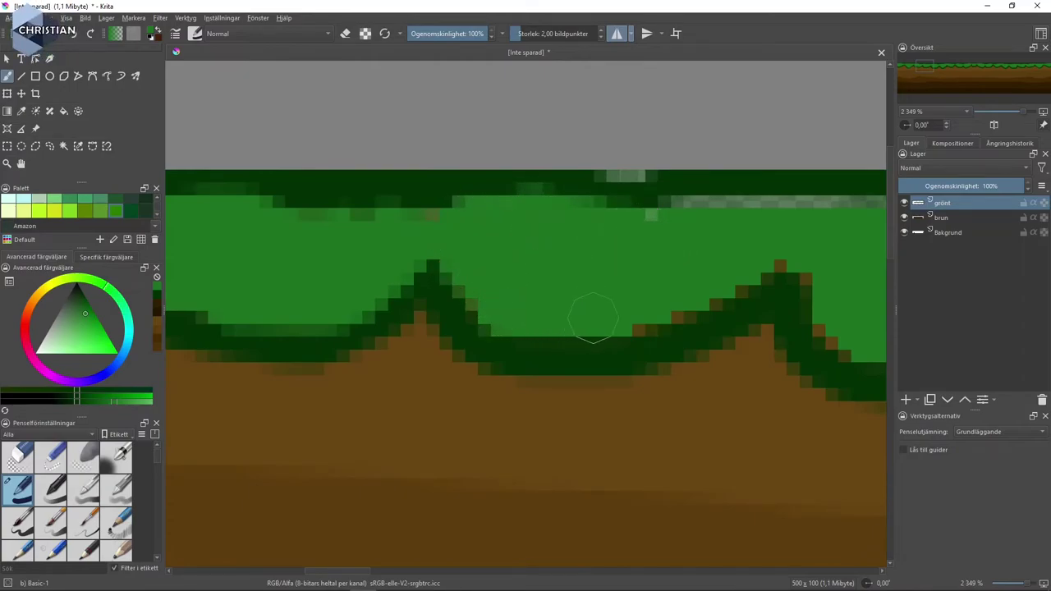
{"action": "mouse_move", "coordinate": [593, 318]}
{"action": "left_mouse_down"}
{"action": "mouse_move", "coordinate": [715, 300]}
{"action": "mouse_move", "coordinate": [761, 267]}
{"action": "mouse_move", "coordinate": [564, 244]}
{"action": "left_mouse_up"}
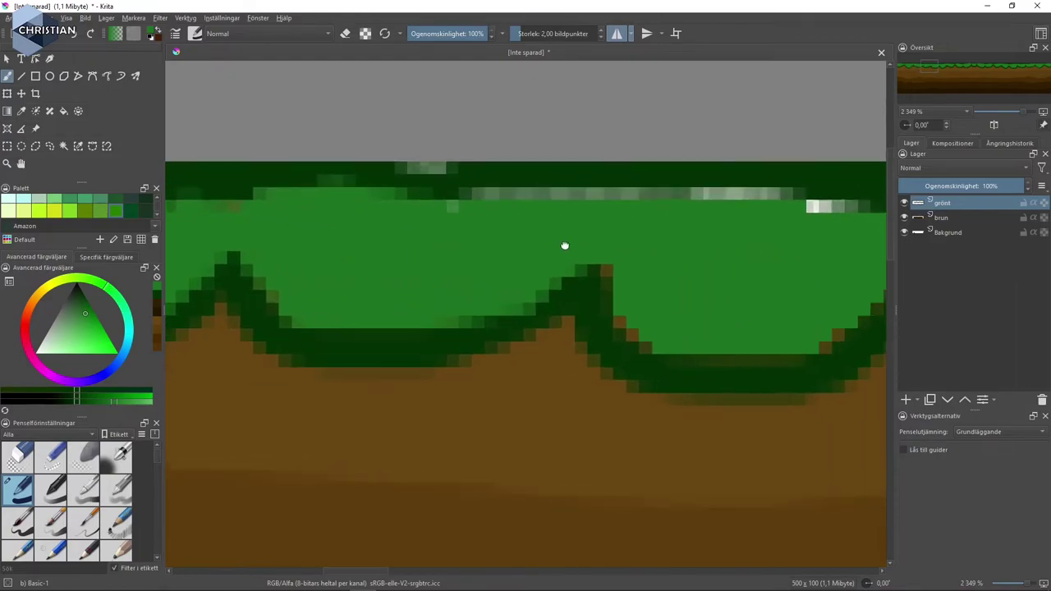
{"action": "left_click_drag", "start_coordinate": [298, 232], "coordinate": [315, 266]}
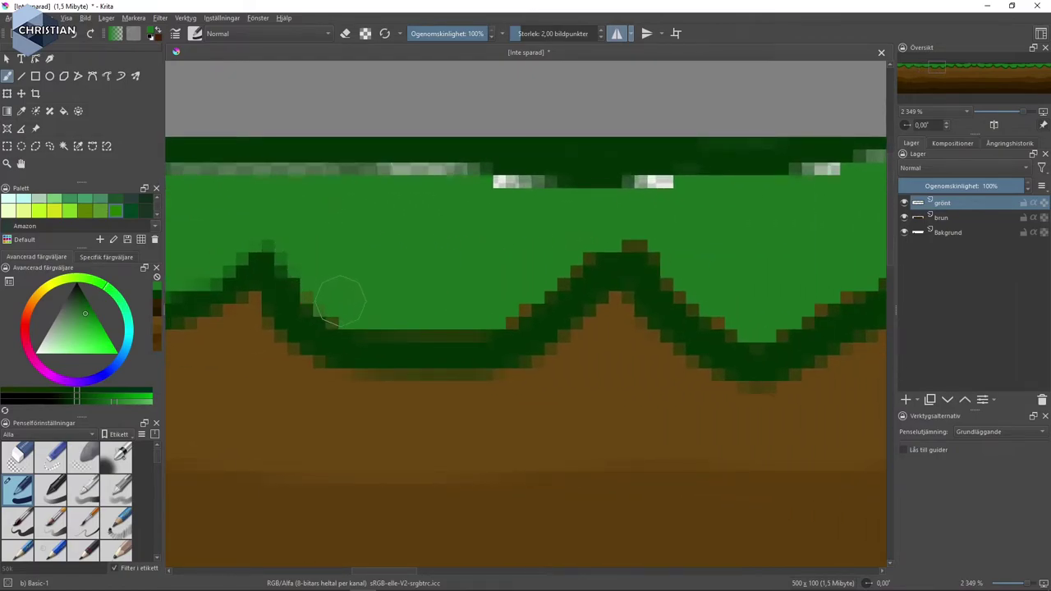
{"action": "left_click_drag", "start_coordinate": [339, 302], "coordinate": [308, 287]}
{"action": "mouse_move", "coordinate": [497, 324]}
{"action": "left_mouse_down"}
{"action": "mouse_move", "coordinate": [575, 277]}
{"action": "mouse_move", "coordinate": [617, 228]}
{"action": "mouse_move", "coordinate": [746, 335]}
{"action": "mouse_move", "coordinate": [850, 283]}
{"action": "left_mouse_up"}
On the next section, lower the left hill's peak and valley floor and cover dark pixels
{"action": "scroll", "coordinate": [627, 227], "scroll_direction": "right", "scroll_amount": 5}
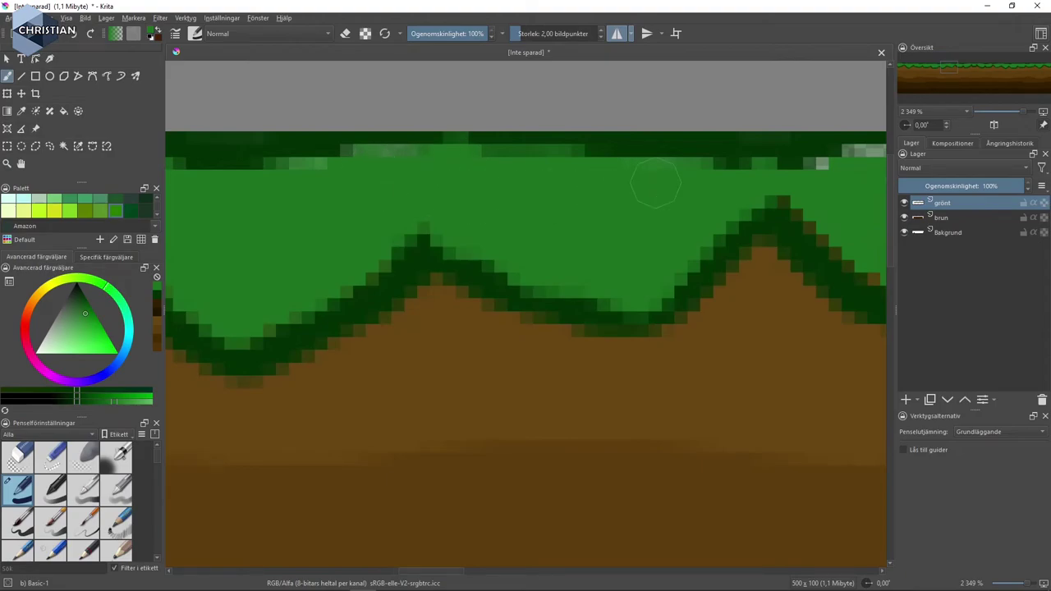
{"action": "left_click_drag", "start_coordinate": [686, 190], "coordinate": [337, 201]}
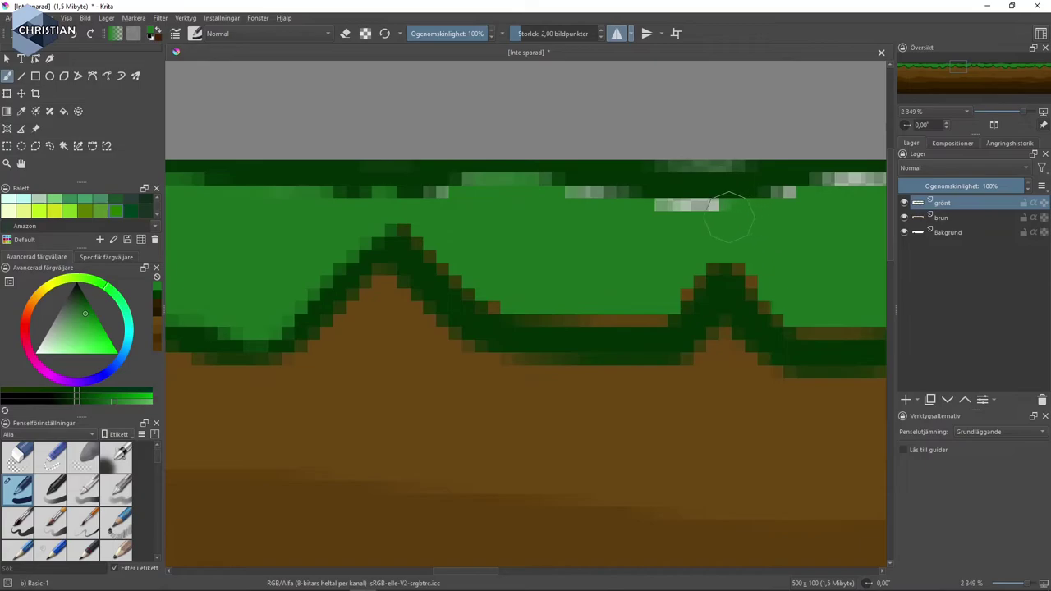
{"action": "mouse_move", "coordinate": [728, 218]}
{"action": "left_mouse_down"}
{"action": "mouse_move", "coordinate": [521, 206]}
{"action": "mouse_move", "coordinate": [399, 235]}
{"action": "mouse_move", "coordinate": [587, 321]}
{"action": "mouse_move", "coordinate": [715, 261]}
{"action": "mouse_move", "coordinate": [577, 218]}
{"action": "mouse_move", "coordinate": [345, 211]}
{"action": "left_mouse_up"}
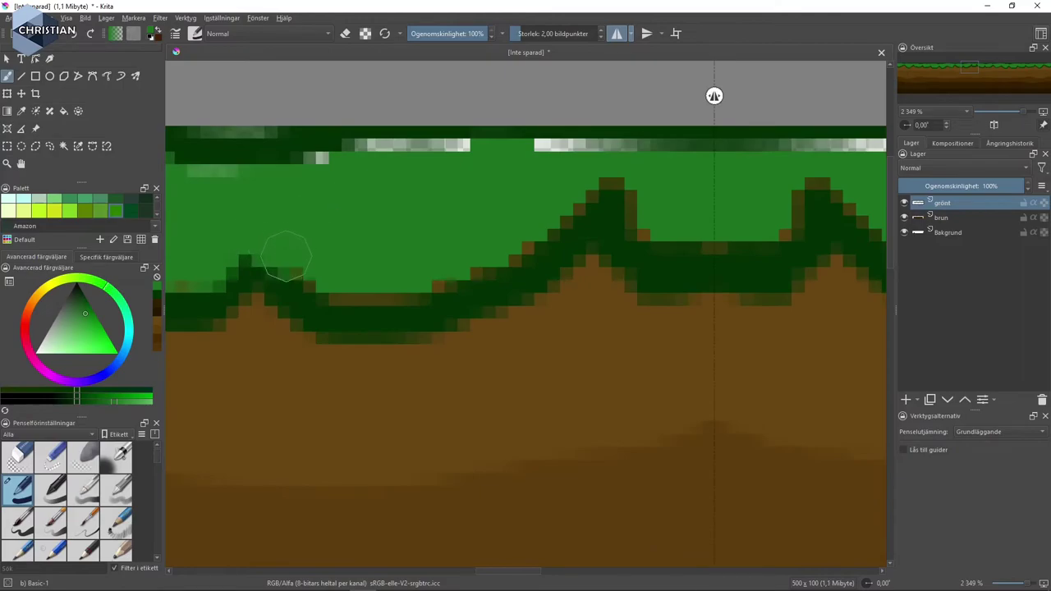
{"action": "mouse_move", "coordinate": [286, 258]}
{"action": "left_mouse_down"}
{"action": "mouse_move", "coordinate": [348, 284]}
{"action": "mouse_move", "coordinate": [411, 287]}
{"action": "mouse_move", "coordinate": [567, 212]}
{"action": "mouse_move", "coordinate": [407, 203]}
{"action": "left_mouse_up"}
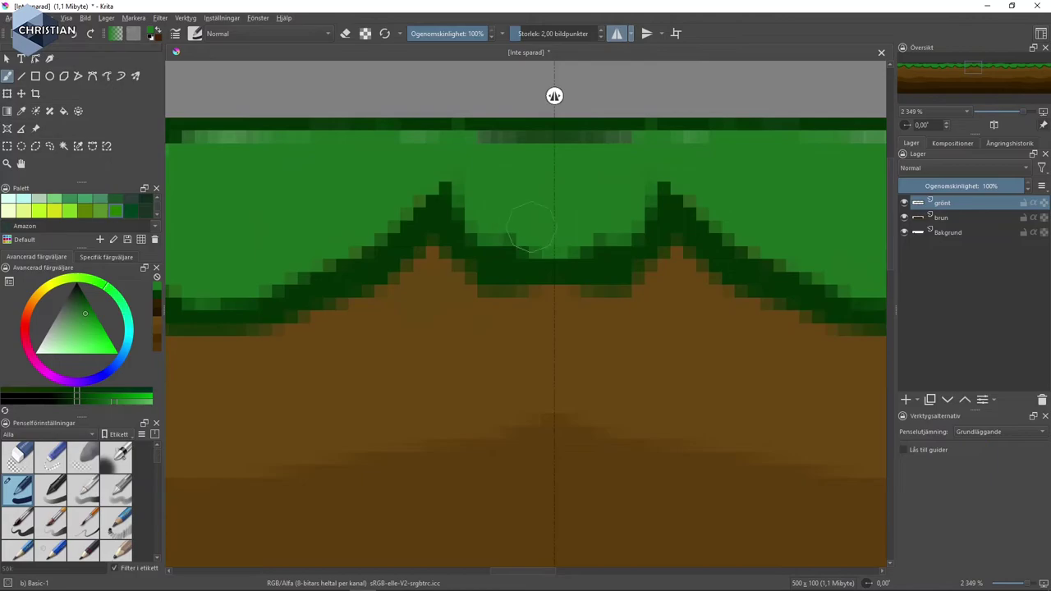
{"action": "left_click_drag", "start_coordinate": [516, 230], "coordinate": [528, 238]}
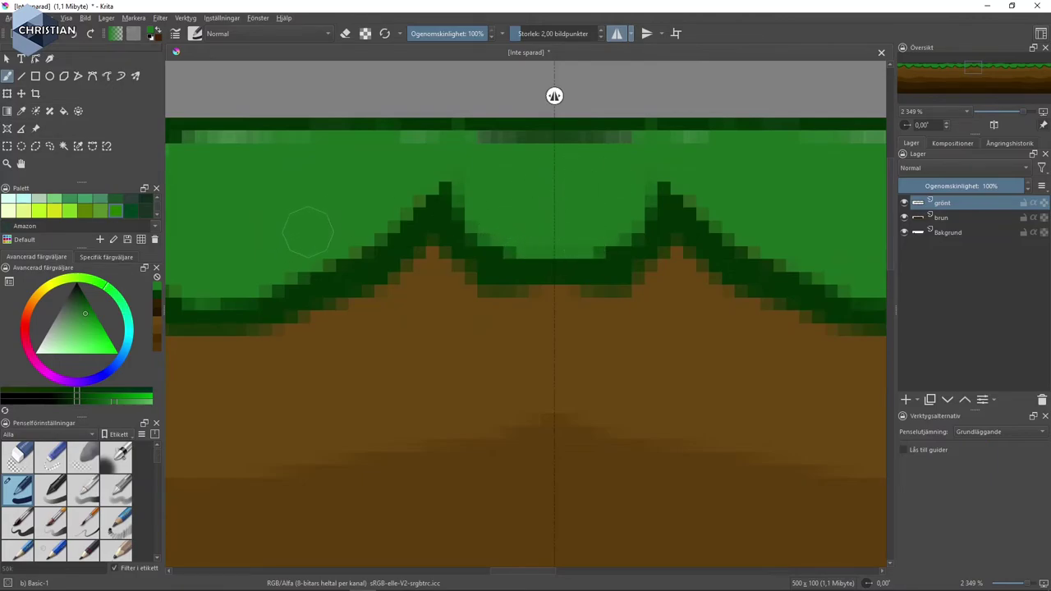
{"action": "scroll", "coordinate": [305, 234], "scroll_direction": "down", "scroll_amount": 4}
{"action": "scroll", "coordinate": [314, 307], "scroll_direction": "down", "scroll_amount": 1}
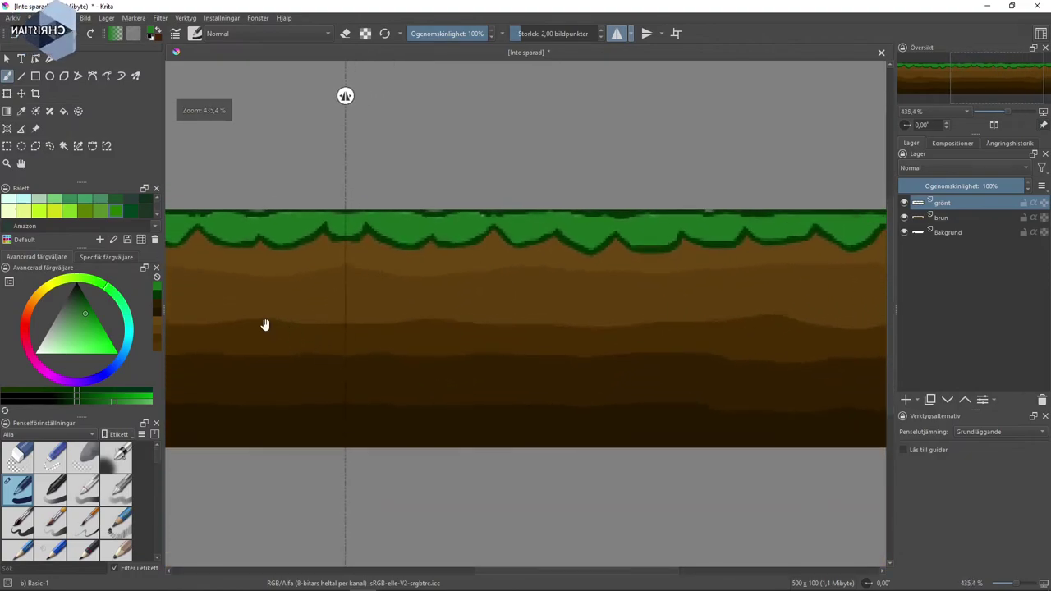
Make brun the active layer with grönt hidden, and choose the Texture Splat brush
{"action": "mouse_move", "coordinate": [266, 323]}
{"action": "left_mouse_down"}
{"action": "mouse_move", "coordinate": [507, 292]}
{"action": "mouse_move", "coordinate": [702, 340]}
{"action": "mouse_move", "coordinate": [728, 312]}
{"action": "mouse_move", "coordinate": [720, 298]}
{"action": "left_mouse_up"}
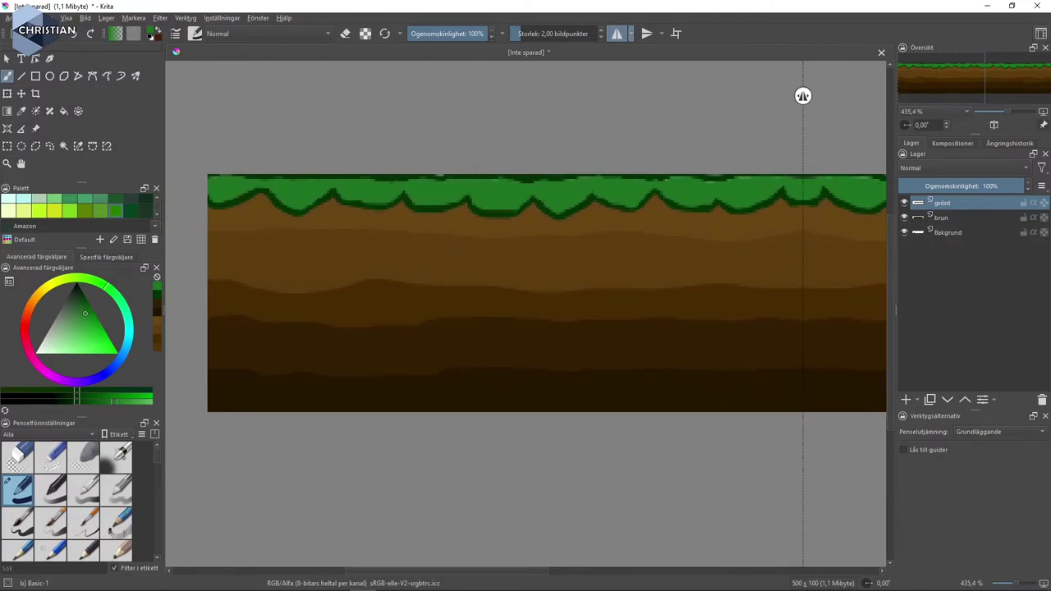
{"action": "left_click", "coordinate": [959, 233]}
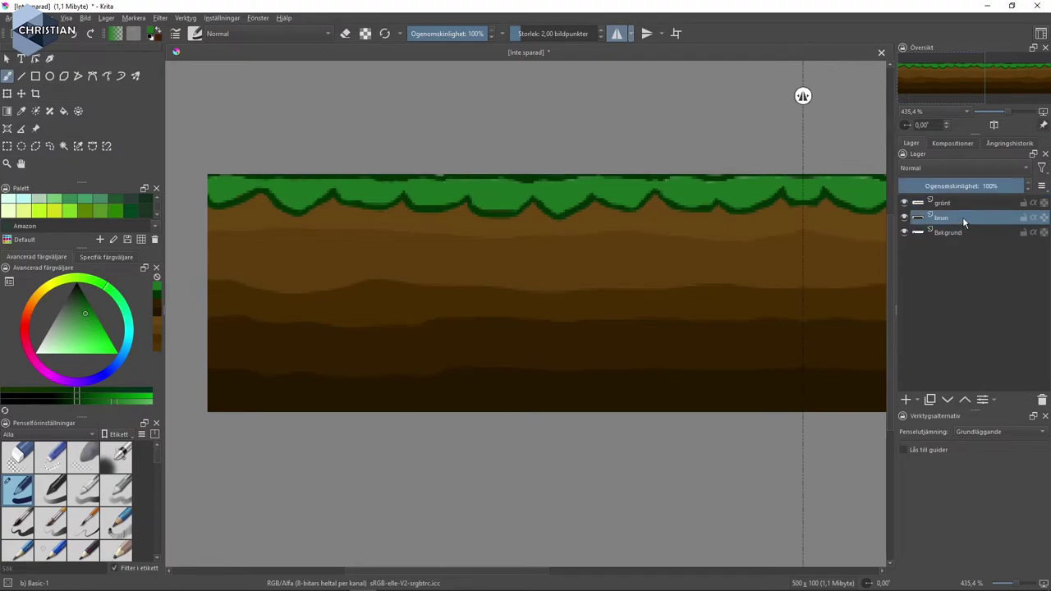
{"action": "left_click", "coordinate": [905, 203]}
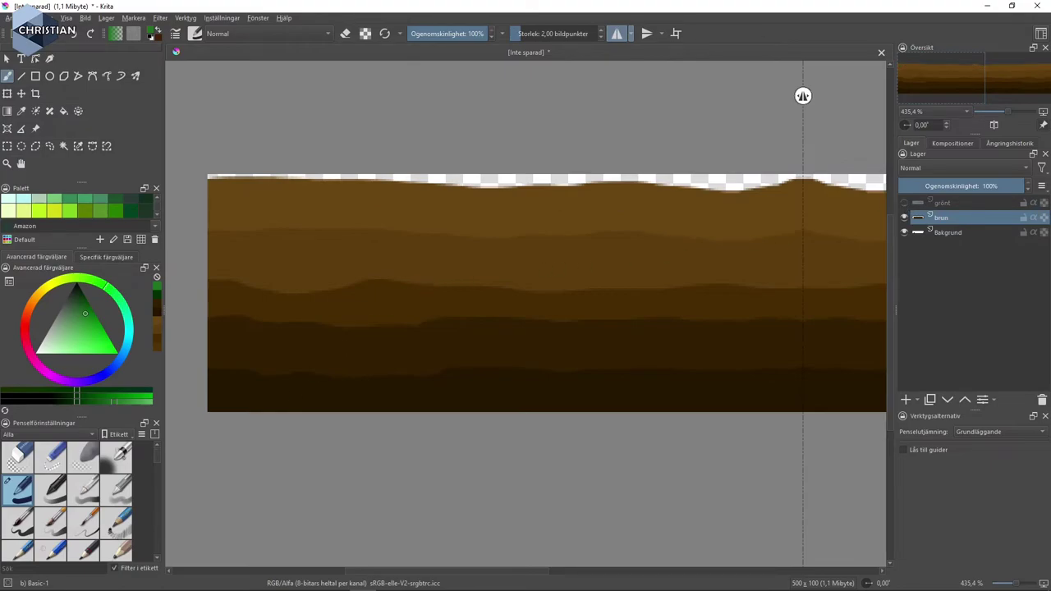
{"action": "left_click_drag", "start_coordinate": [155, 455], "coordinate": [159, 578]}
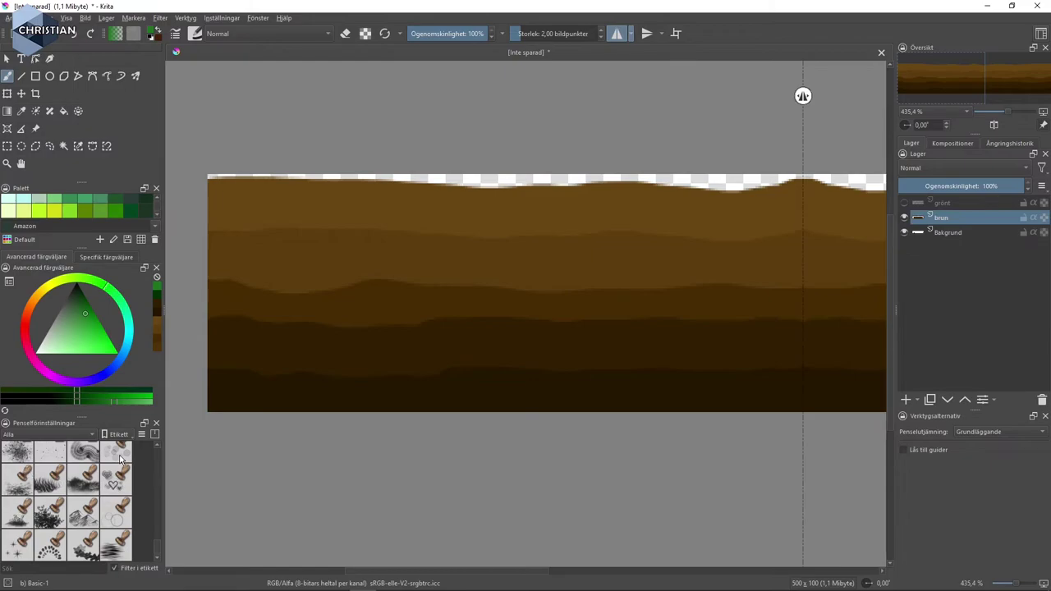
{"action": "scroll", "coordinate": [82, 505], "scroll_direction": "up", "scroll_amount": 2}
{"action": "left_click", "coordinate": [118, 493]}
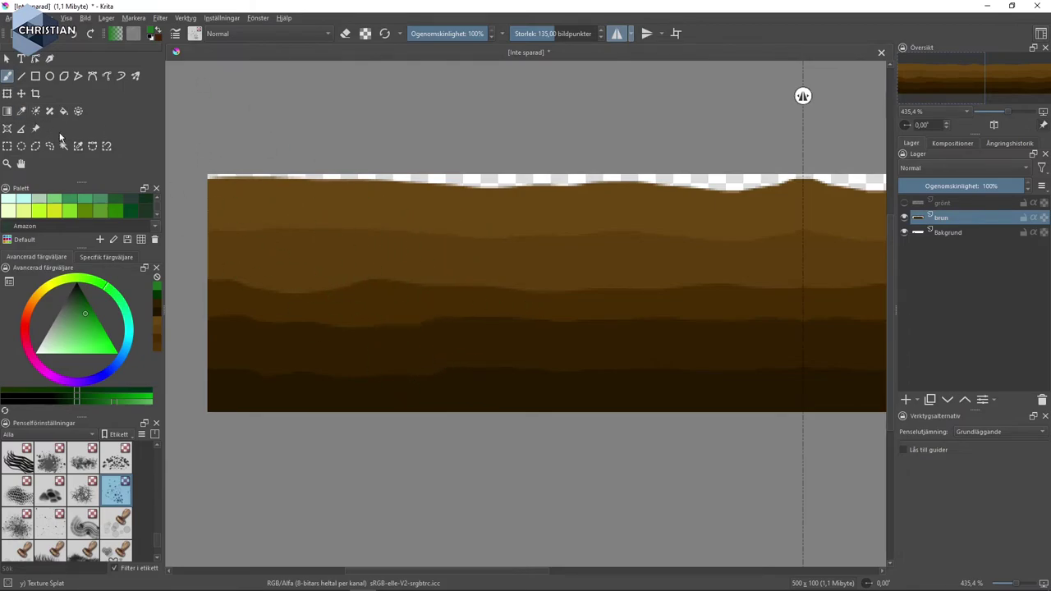
Sample dark brown from the earth, stamp splat speckles across it, and re-show the grönt layer
{"action": "left_click", "coordinate": [22, 112]}
{"action": "left_click", "coordinate": [316, 393]}
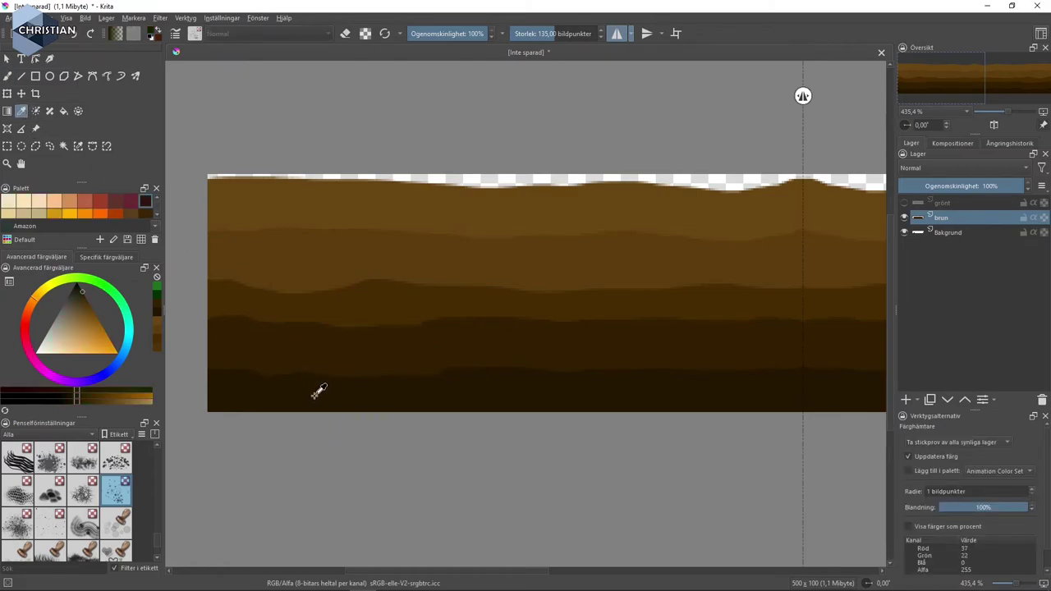
{"action": "left_click", "coordinate": [69, 402]}
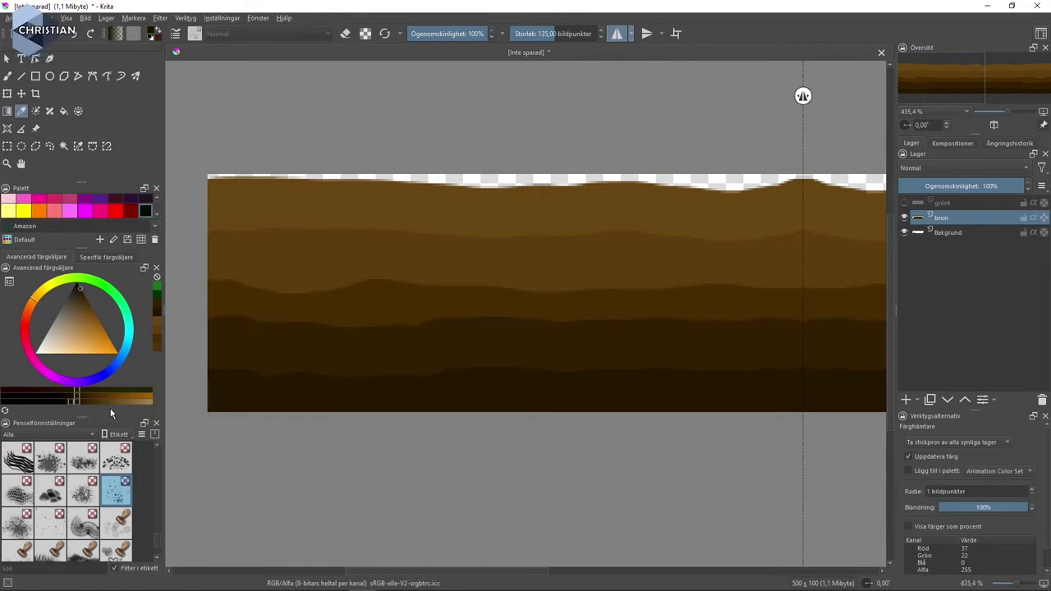
{"action": "left_click", "coordinate": [9, 77]}
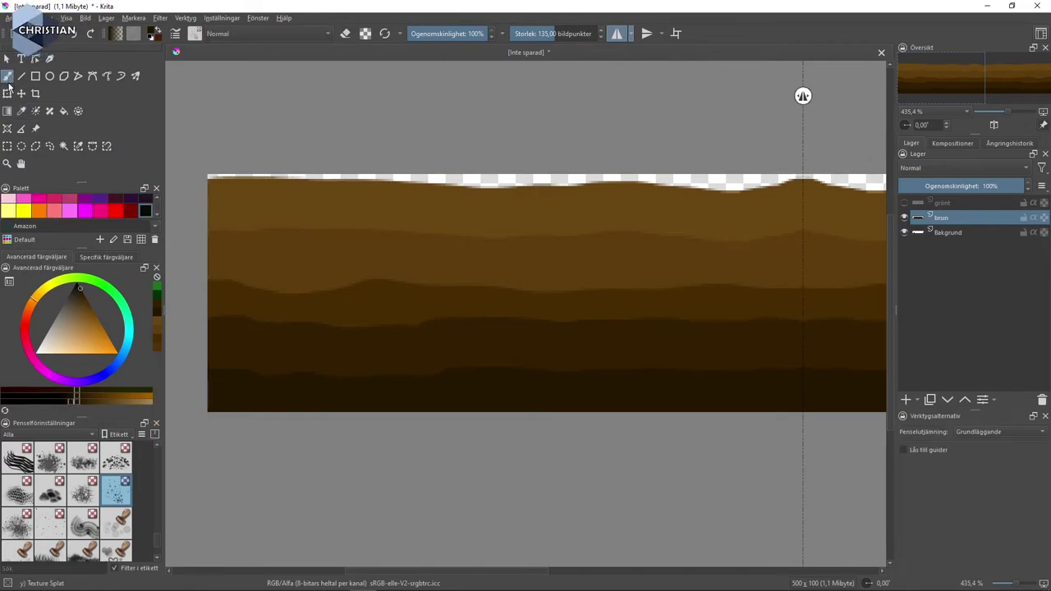
{"action": "mouse_move", "coordinate": [460, 312]}
{"action": "left_mouse_down"}
{"action": "mouse_move", "coordinate": [352, 304]}
{"action": "mouse_move", "coordinate": [304, 317]}
{"action": "mouse_move", "coordinate": [422, 305]}
{"action": "mouse_move", "coordinate": [620, 318]}
{"action": "mouse_move", "coordinate": [728, 294]}
{"action": "mouse_move", "coordinate": [657, 317]}
{"action": "mouse_move", "coordinate": [552, 305]}
{"action": "mouse_move", "coordinate": [505, 329]}
{"action": "mouse_move", "coordinate": [287, 287]}
{"action": "mouse_move", "coordinate": [321, 304]}
{"action": "mouse_move", "coordinate": [295, 295]}
{"action": "mouse_move", "coordinate": [558, 329]}
{"action": "mouse_move", "coordinate": [616, 316]}
{"action": "mouse_move", "coordinate": [411, 341]}
{"action": "mouse_move", "coordinate": [714, 292]}
{"action": "mouse_move", "coordinate": [715, 316]}
{"action": "mouse_move", "coordinate": [628, 296]}
{"action": "left_mouse_up"}
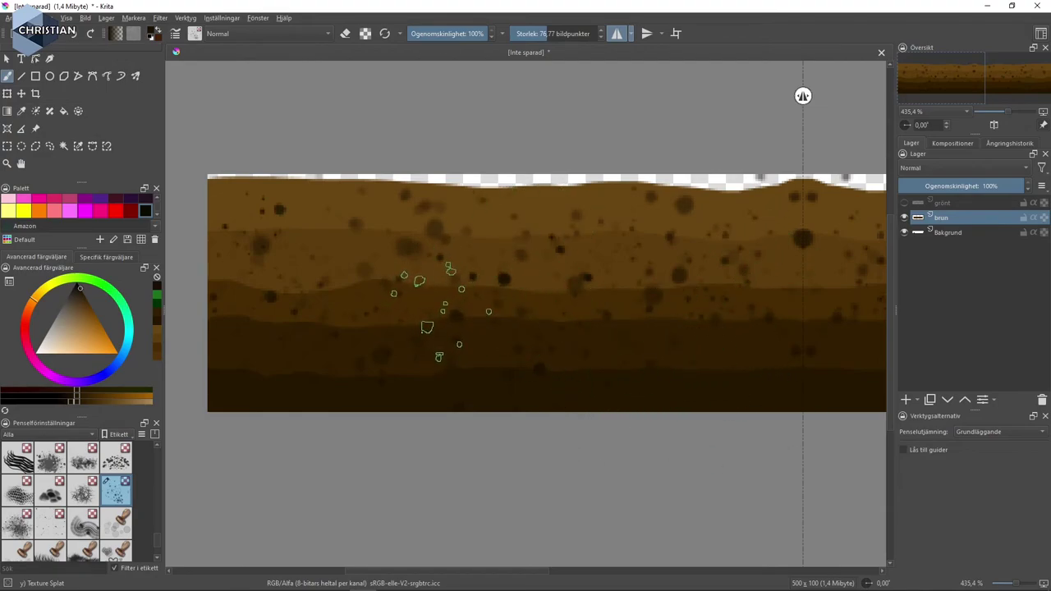
{"action": "left_click", "coordinate": [905, 203]}
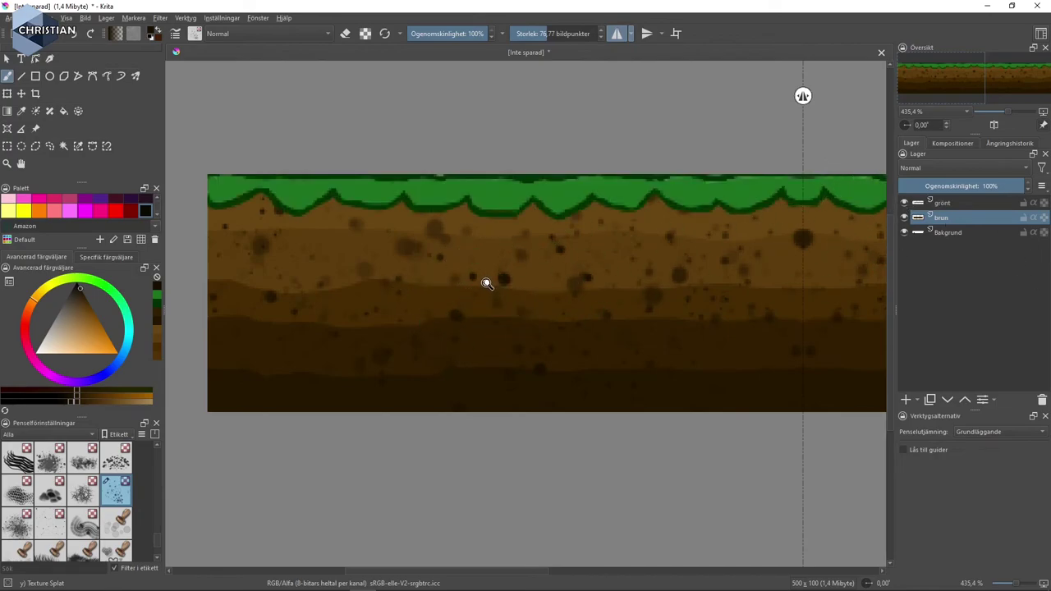
Review the whole finished tile zoomed out, zoom back in, and bring up the Arkiv menu
{"action": "left_click_drag", "start_coordinate": [487, 283], "coordinate": [491, 365]}
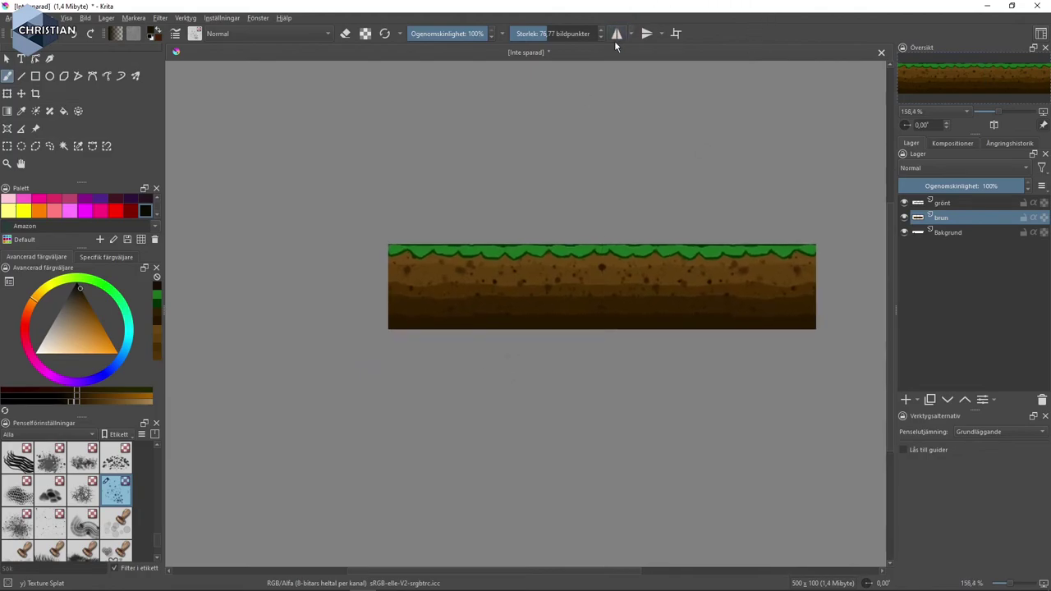
{"action": "left_click_drag", "start_coordinate": [708, 306], "coordinate": [622, 314]}
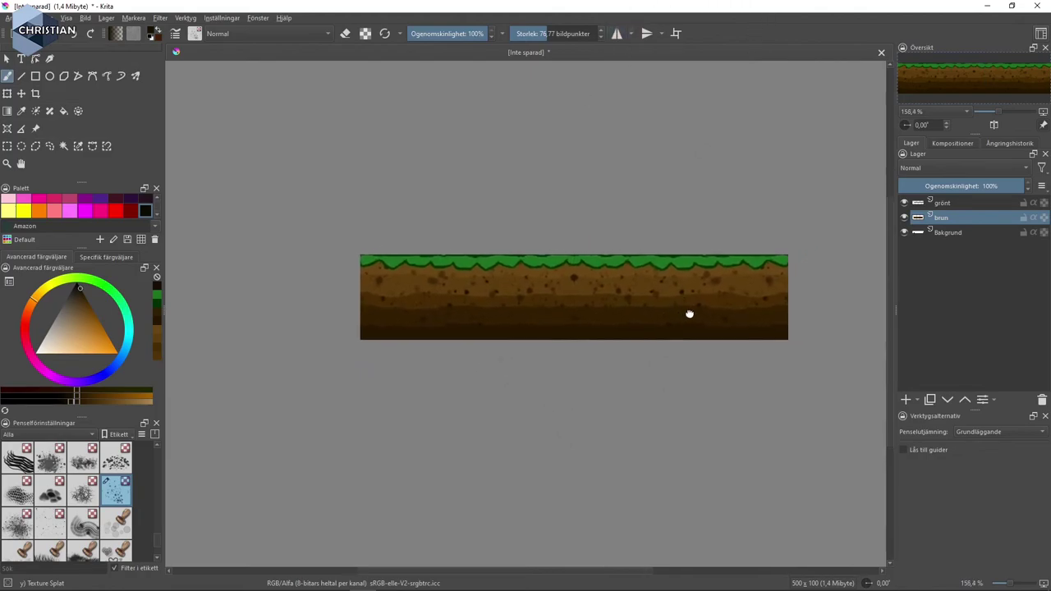
{"action": "left_click", "coordinate": [602, 331], "text": "ctrl"}
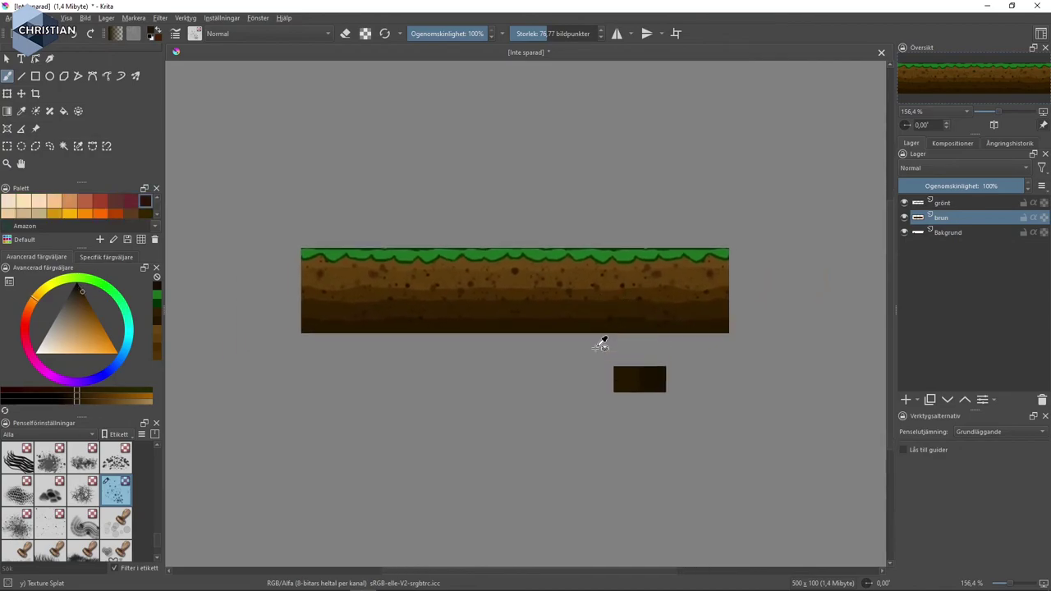
{"action": "left_click_drag", "start_coordinate": [589, 341], "coordinate": [594, 306]}
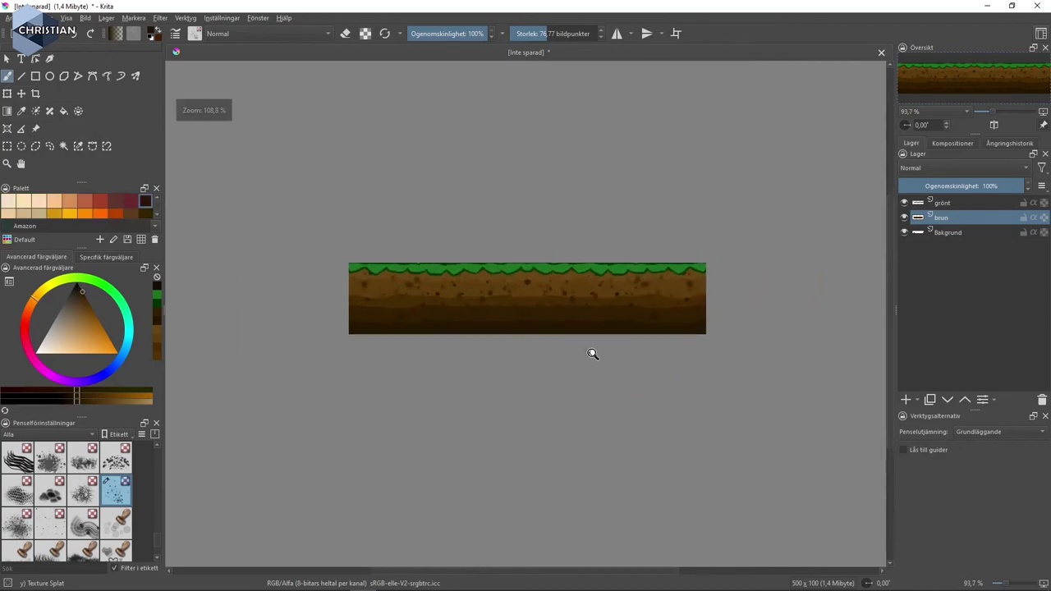
{"action": "mouse_move", "coordinate": [457, 310]}
{"action": "left_mouse_down"}
{"action": "mouse_move", "coordinate": [561, 343]}
{"action": "mouse_move", "coordinate": [544, 326]}
{"action": "mouse_move", "coordinate": [553, 342]}
{"action": "mouse_move", "coordinate": [556, 326]}
{"action": "mouse_move", "coordinate": [582, 319]}
{"action": "left_mouse_up"}
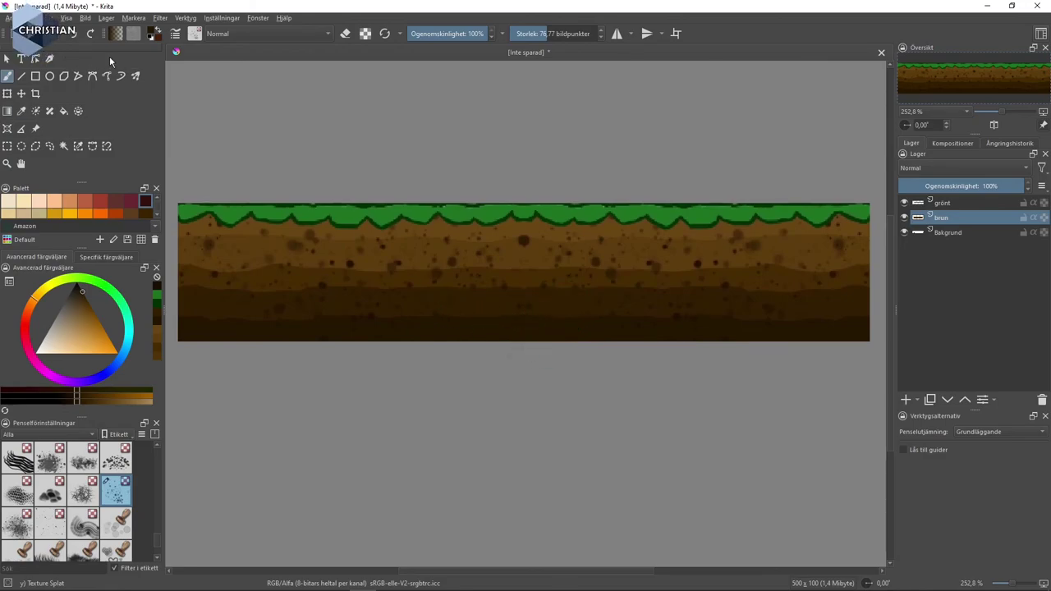
{"action": "left_click", "coordinate": [12, 17]}
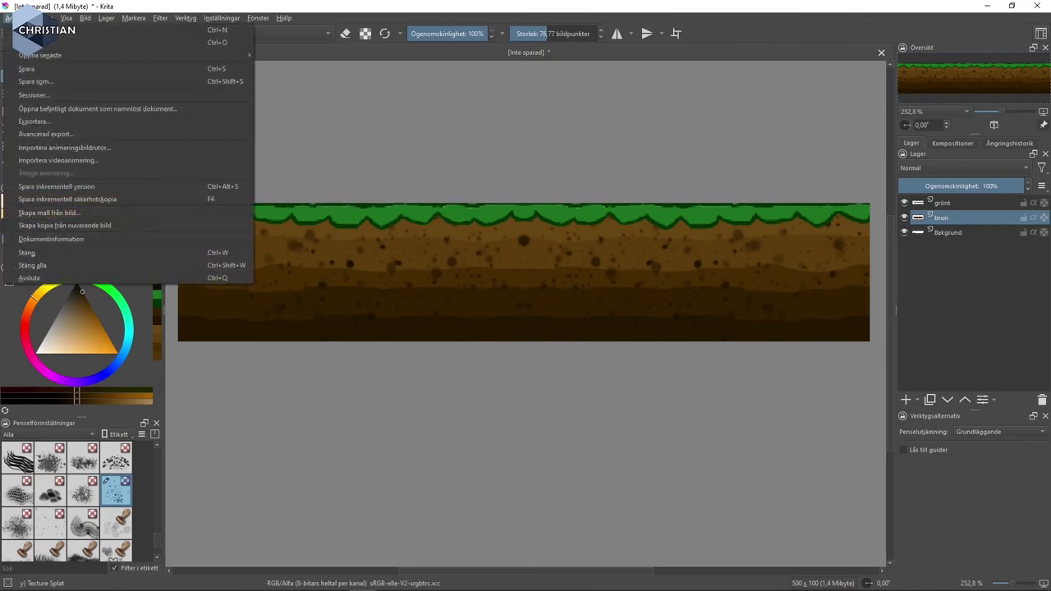
Start Exportera... and cancel the save dialog, leaving the tile unsaved
{"action": "left_click", "coordinate": [53, 122]}
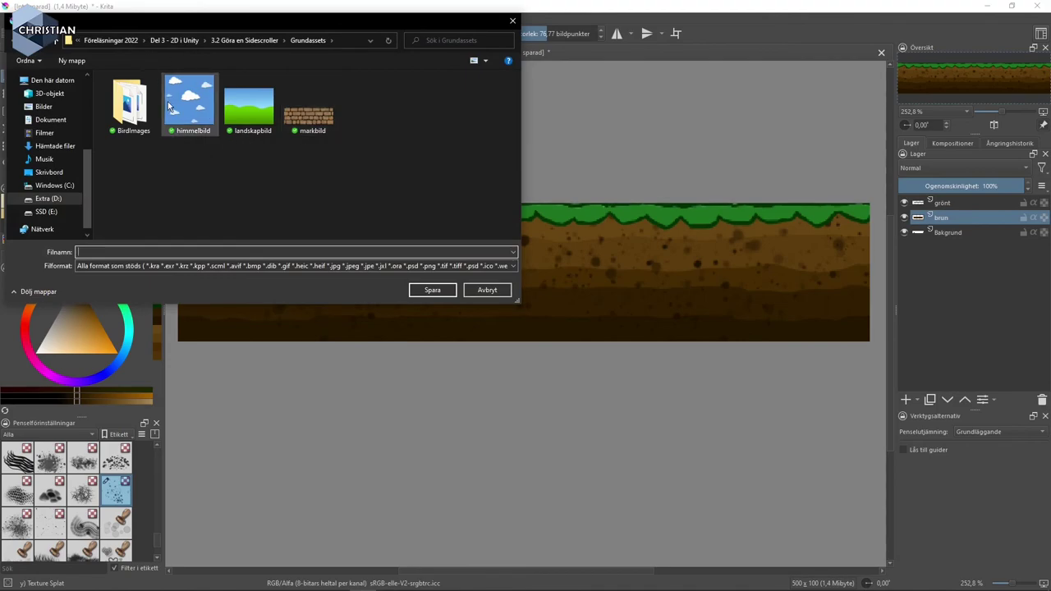
{"action": "left_click", "coordinate": [493, 291]}
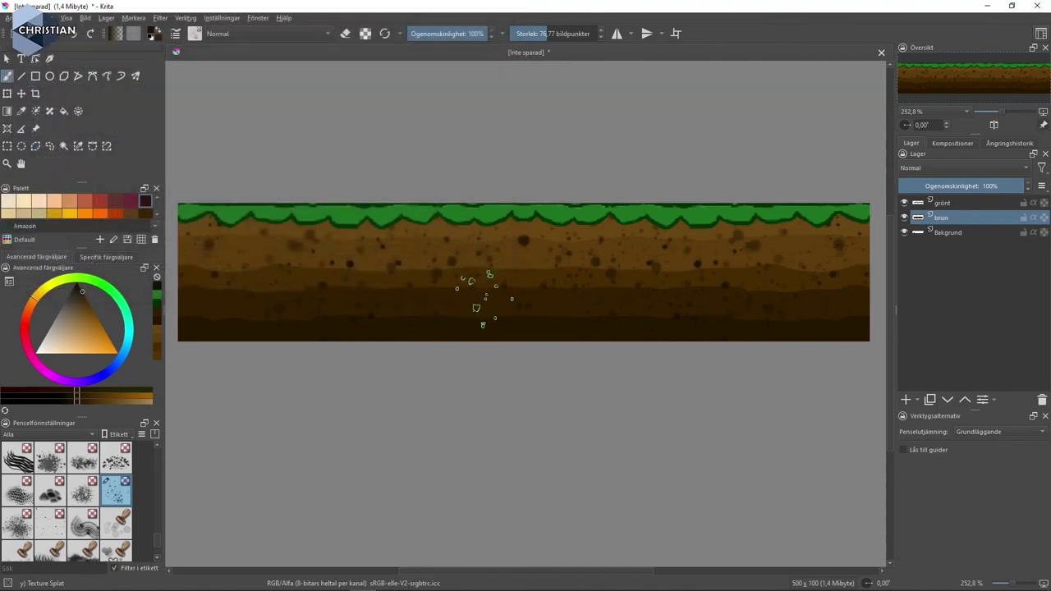